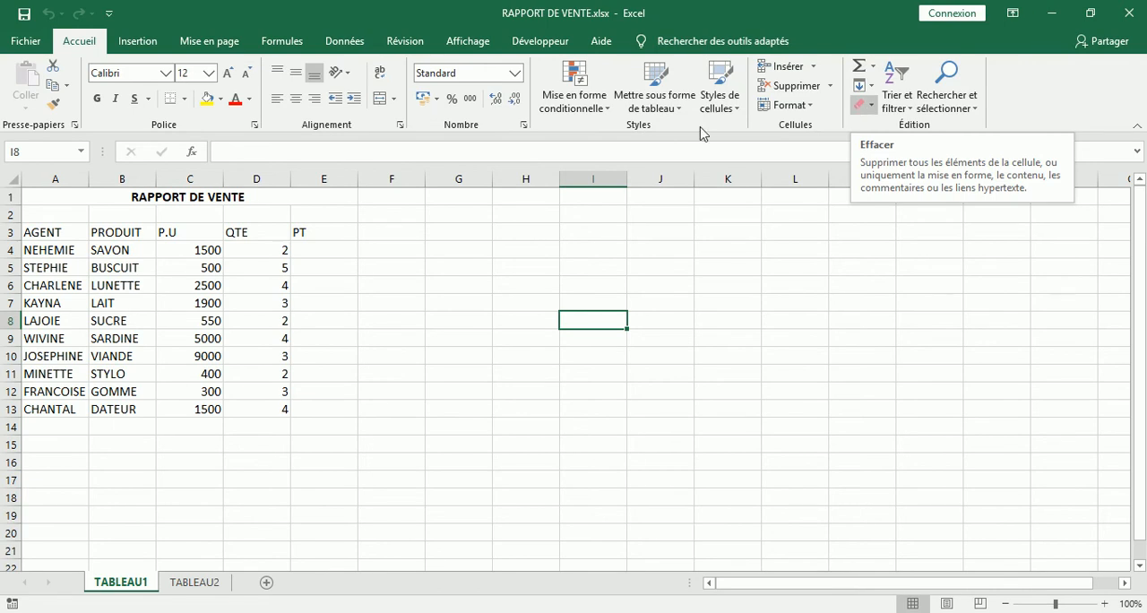
# - Rename the TABLEAU1 sheet as TABLEAU1 STATIQUE
pyautogui.click(818, 339)
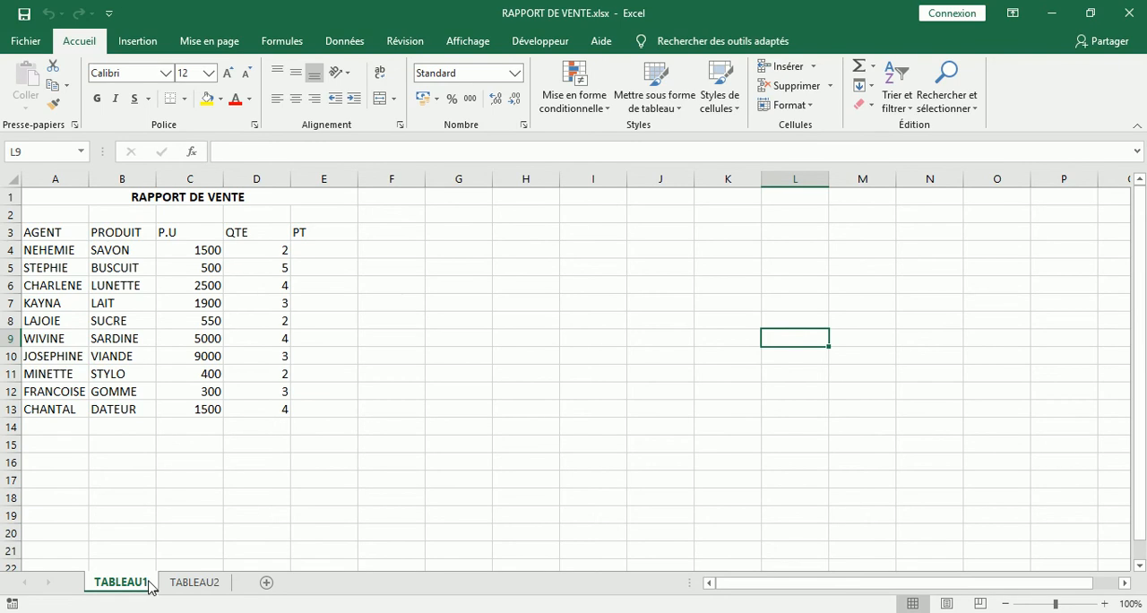
pyautogui.doubleClick(121, 582)
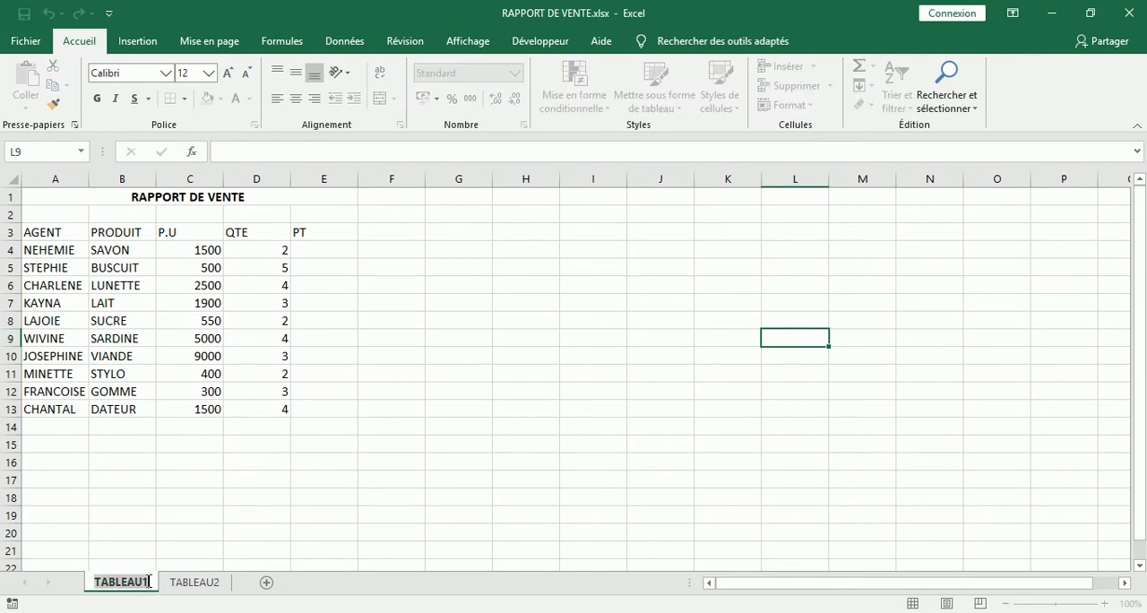
pyautogui.click(150, 583)
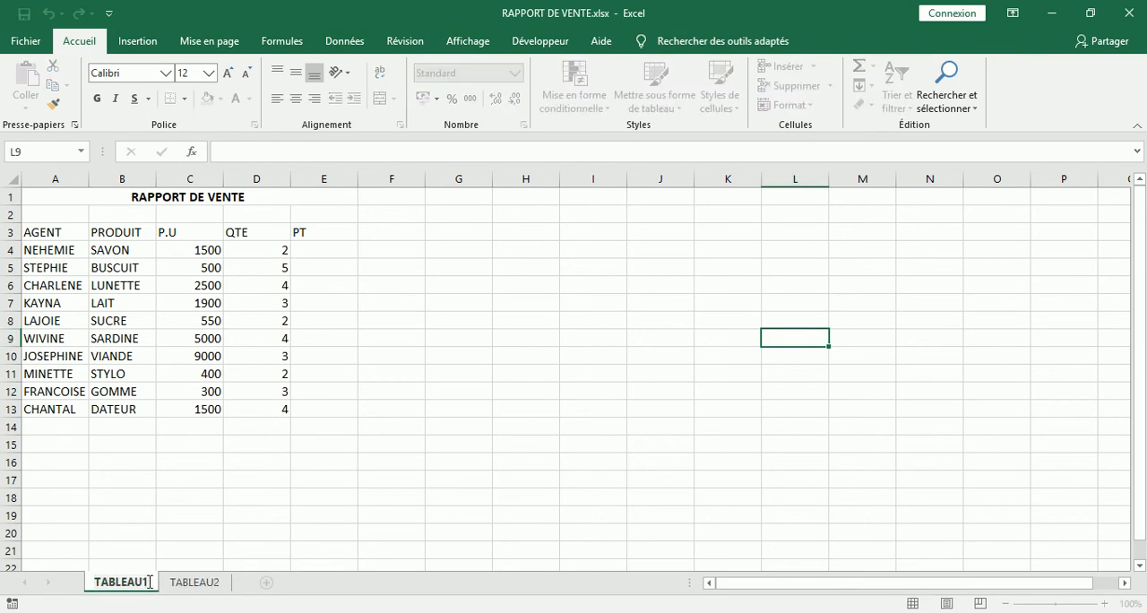
pyautogui.write('Q')
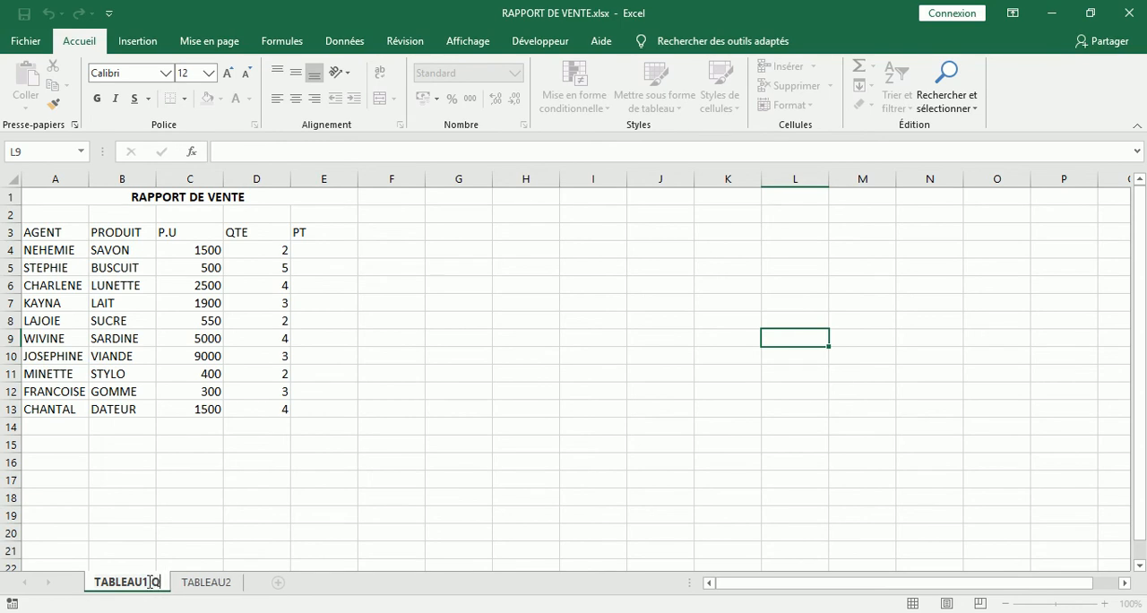
pyautogui.write('TA')
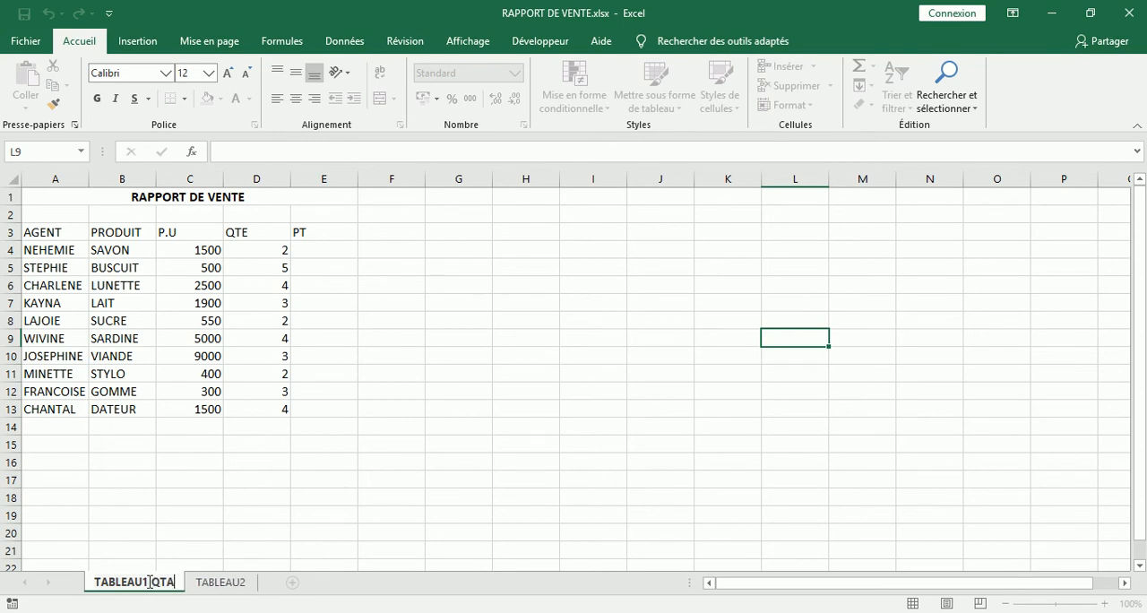
pyautogui.press('BackSpace')
pyautogui.press('BackSpace')
pyautogui.press('BackSpace')
pyautogui.write('S')
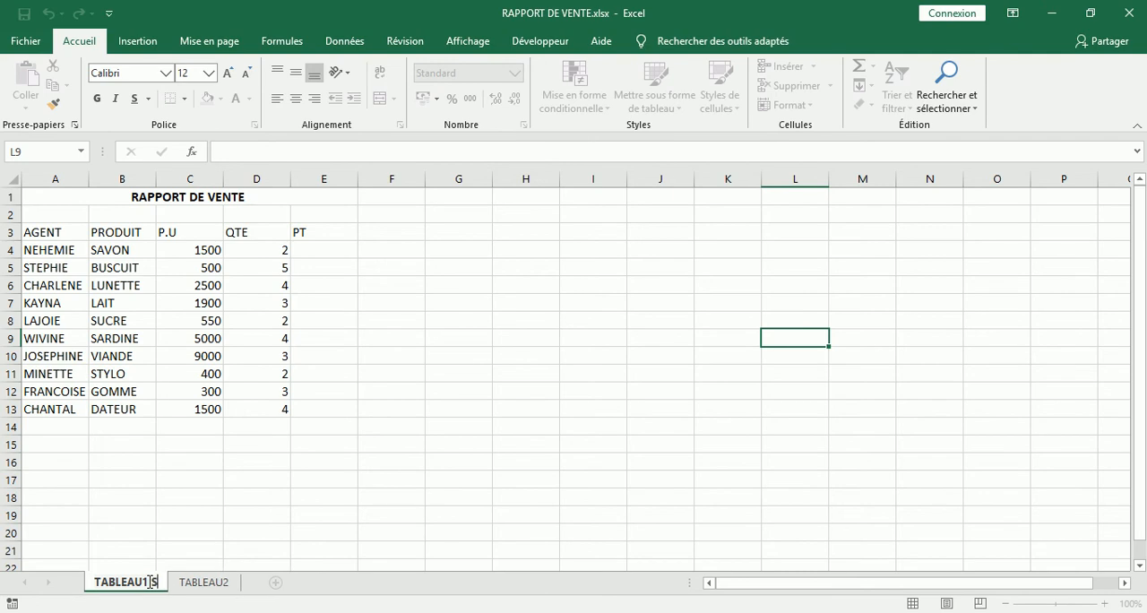
pyautogui.write('TAT')
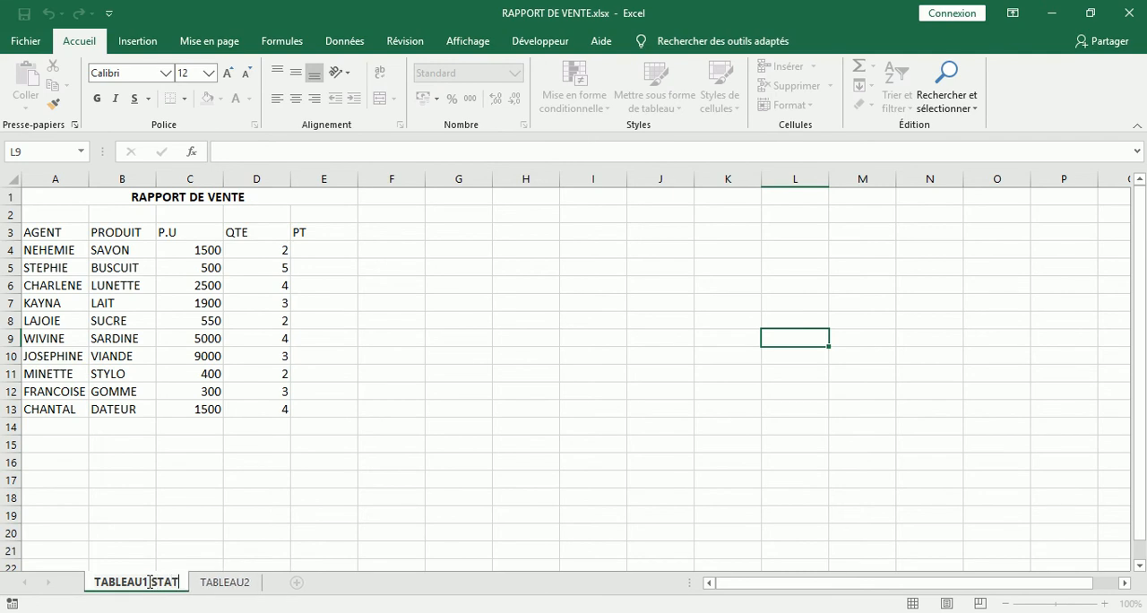
pyautogui.write('I')
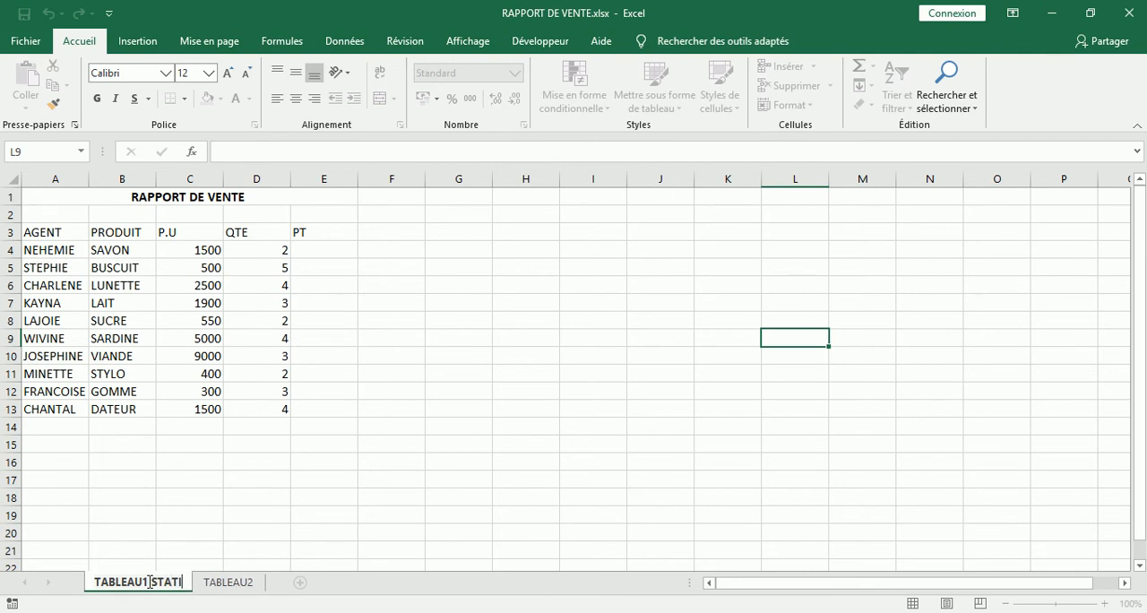
pyautogui.write('QU')
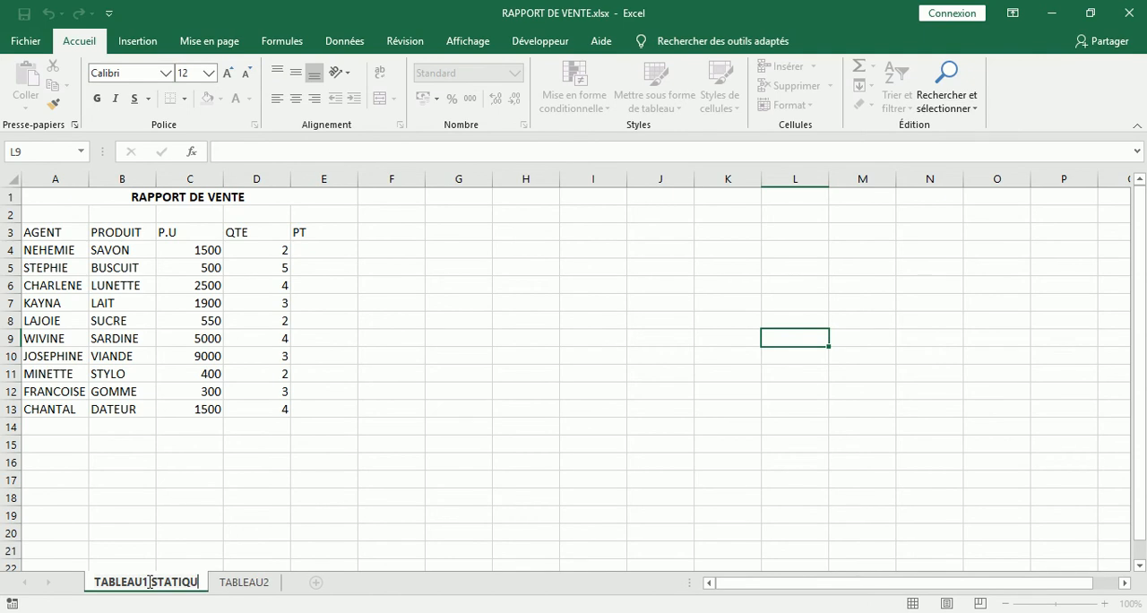
pyautogui.write('E')
pyautogui.click(150, 581)
pyautogui.press('Return')
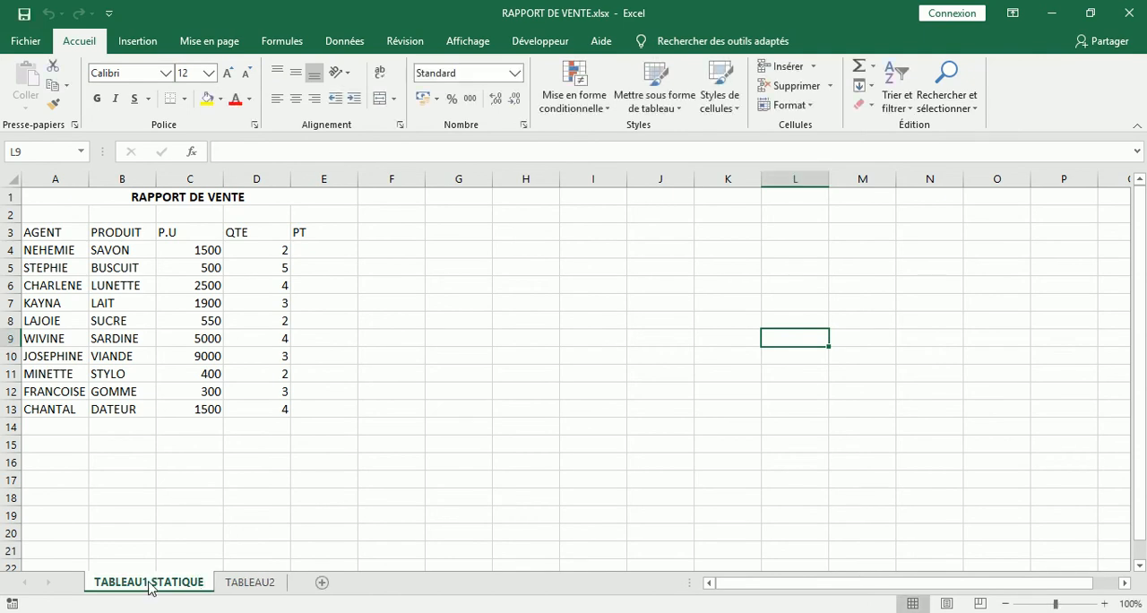
# - Rename the TABLEAU2 sheet as TABLEAU2 DYNAMIQUE
pyautogui.click(260, 585)
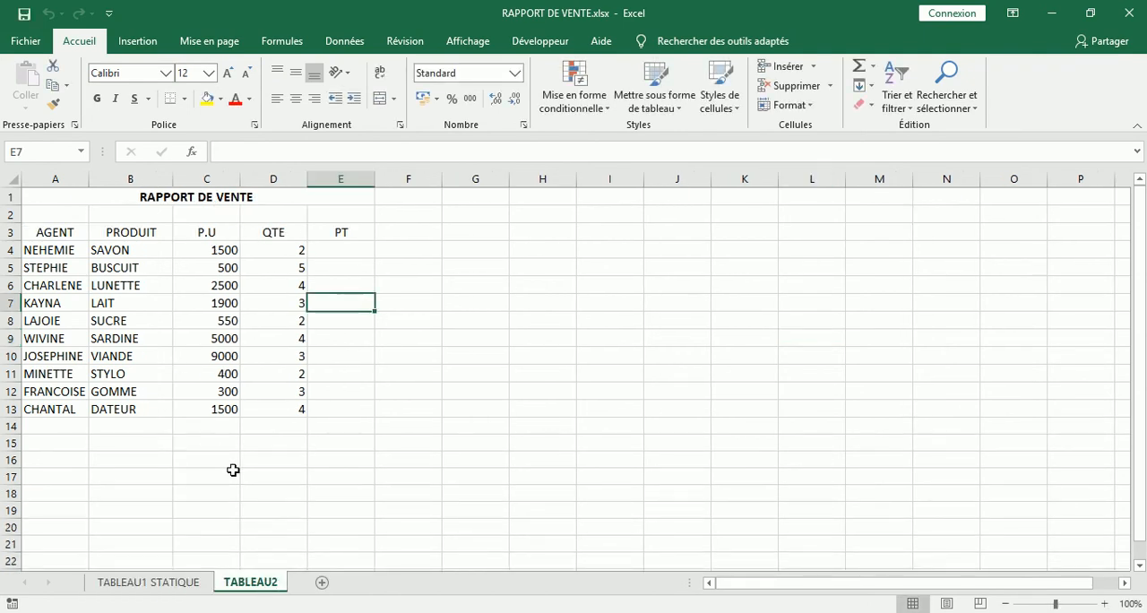
pyautogui.doubleClick(274, 582)
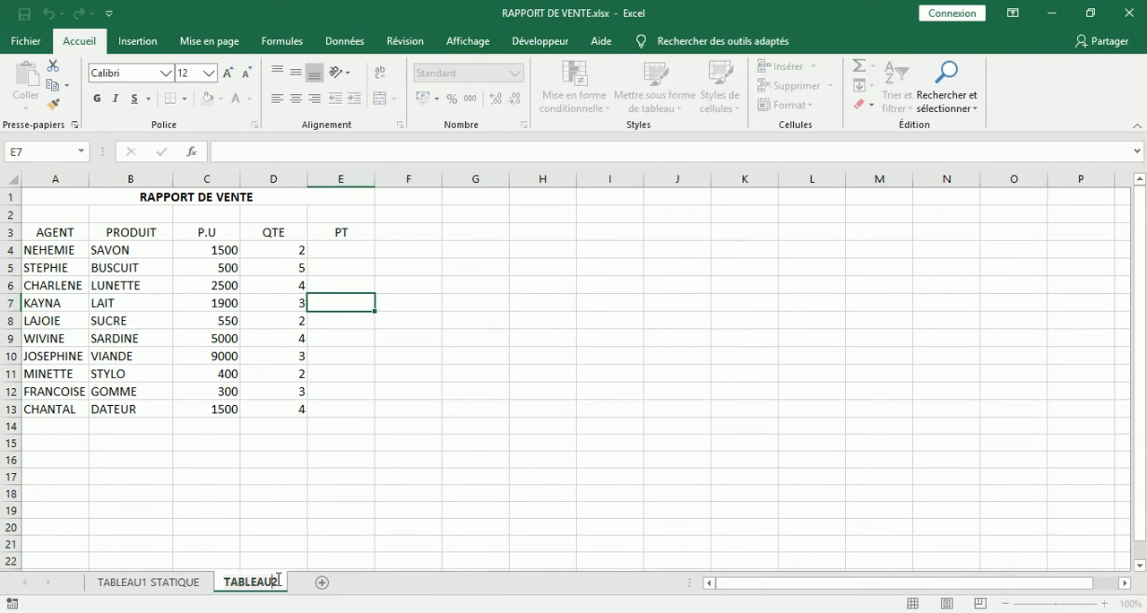
pyautogui.write('DYN')
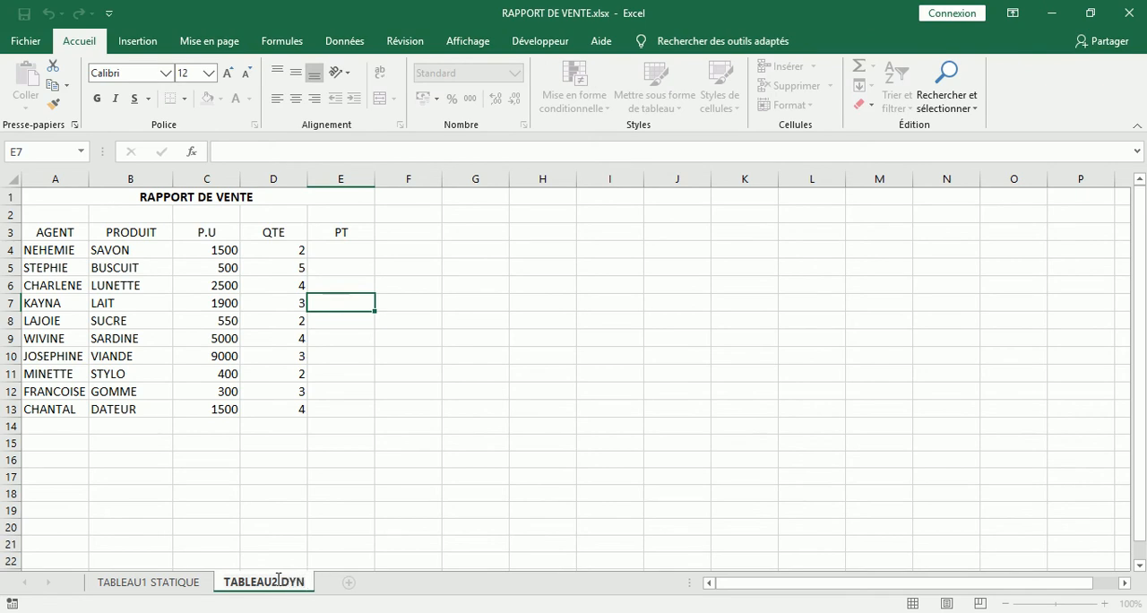
pyautogui.write('A%IQU')
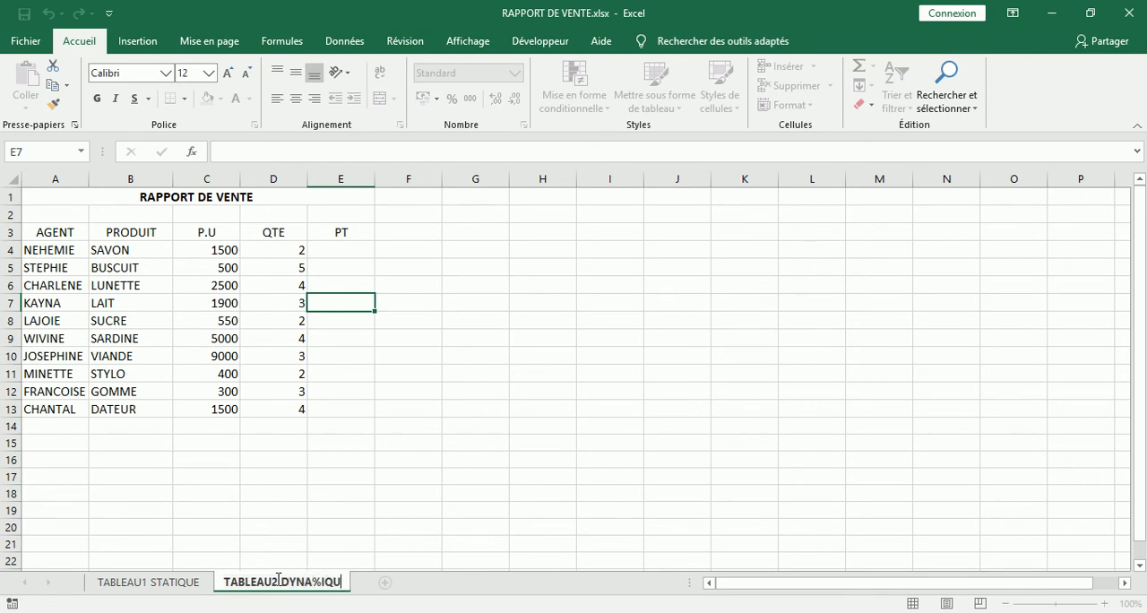
pyautogui.press('BackSpace')
pyautogui.press('BackSpace')
pyautogui.press('BackSpace')
pyautogui.press('BackSpace')
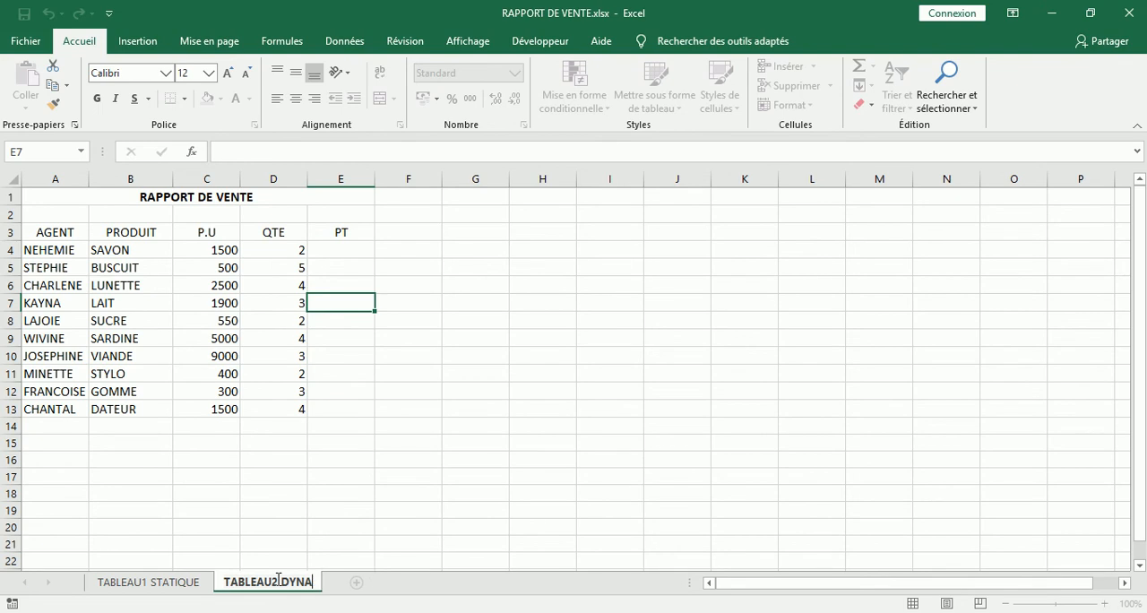
pyautogui.write('MIQUE')
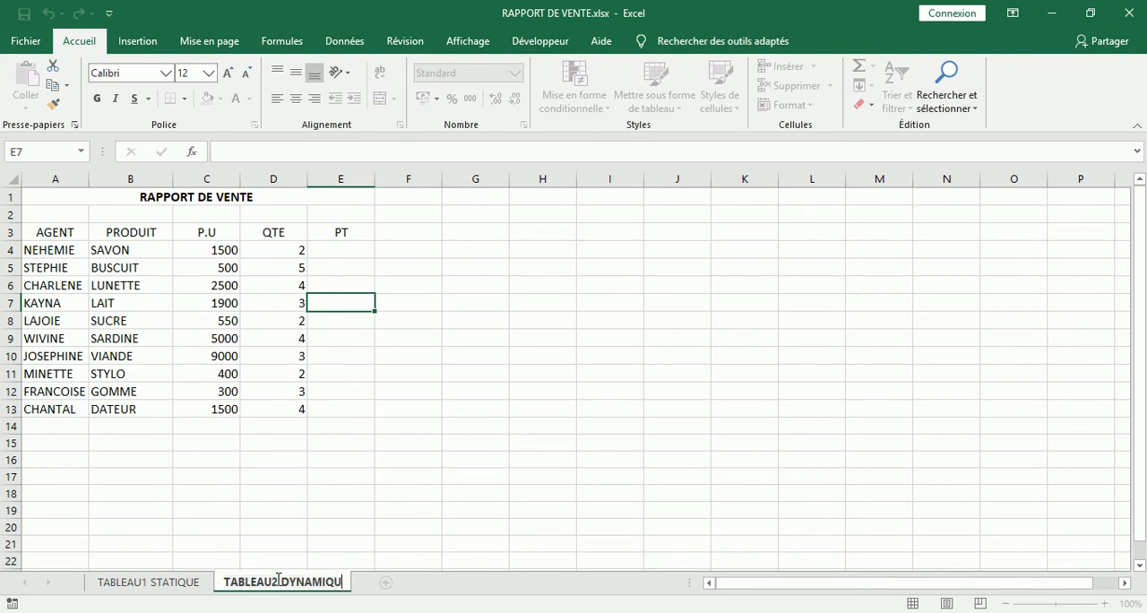
pyautogui.press('Return')
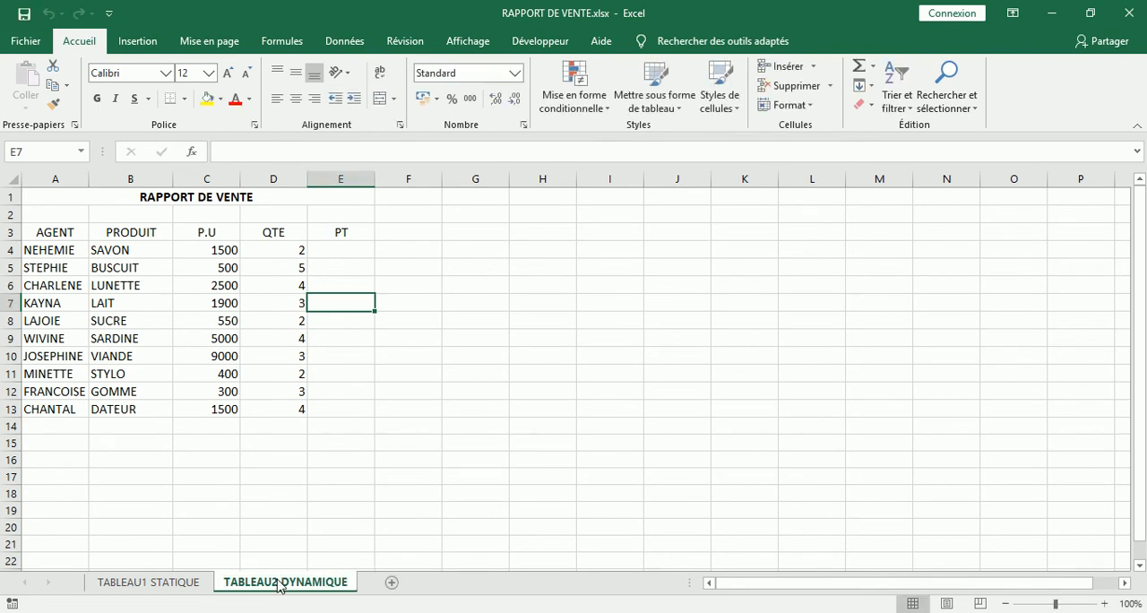
# - Compare the sales tables on the TABLEAU1 STATIQUE and TABLEAU2 DYNAMIQUE sheets, including their PT columns
pyautogui.click(184, 584)
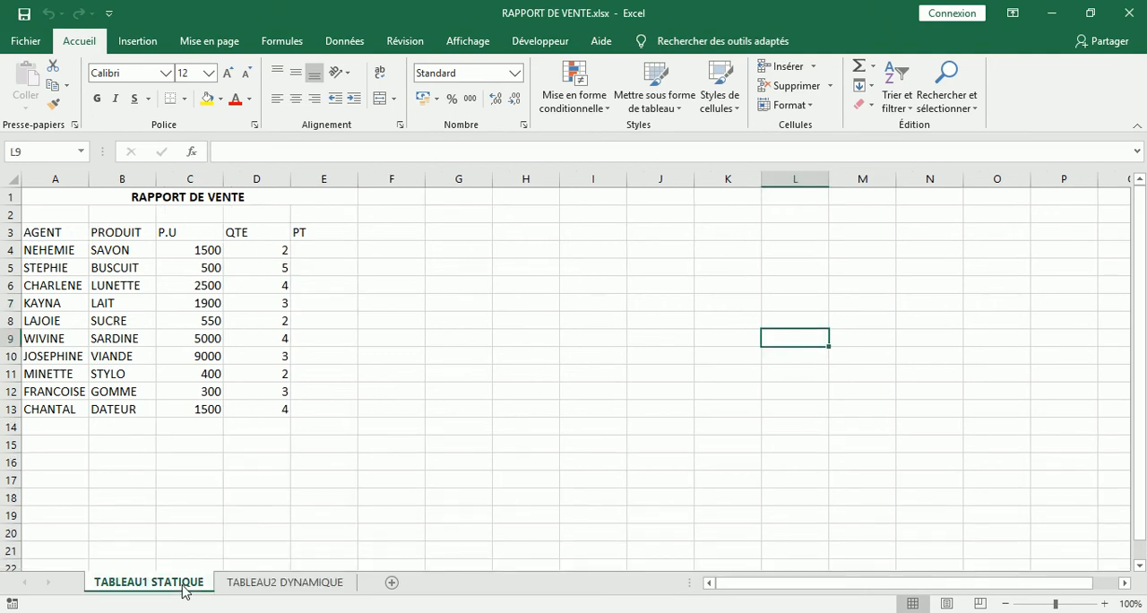
pyautogui.click(273, 589)
pyautogui.click(169, 584)
pyautogui.click(412, 444)
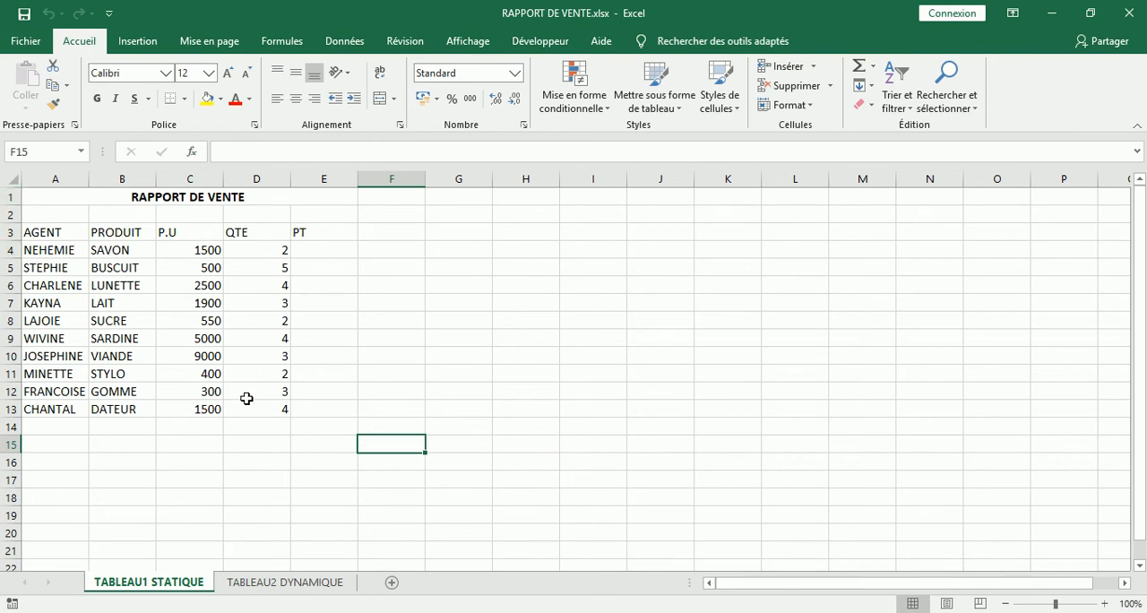
pyautogui.click(455, 256)
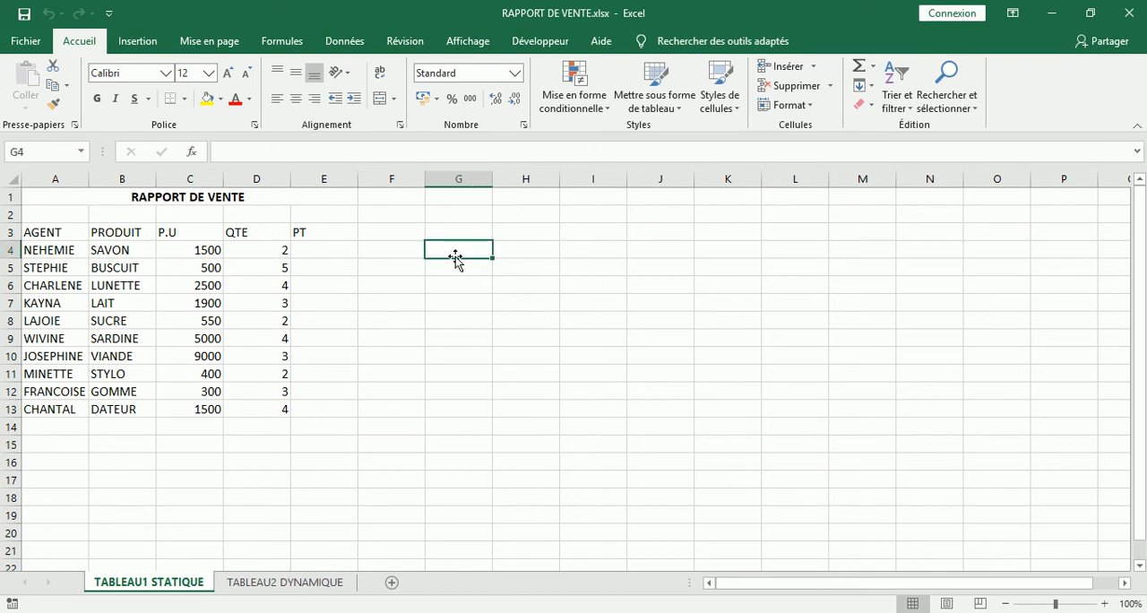
pyautogui.click(443, 307)
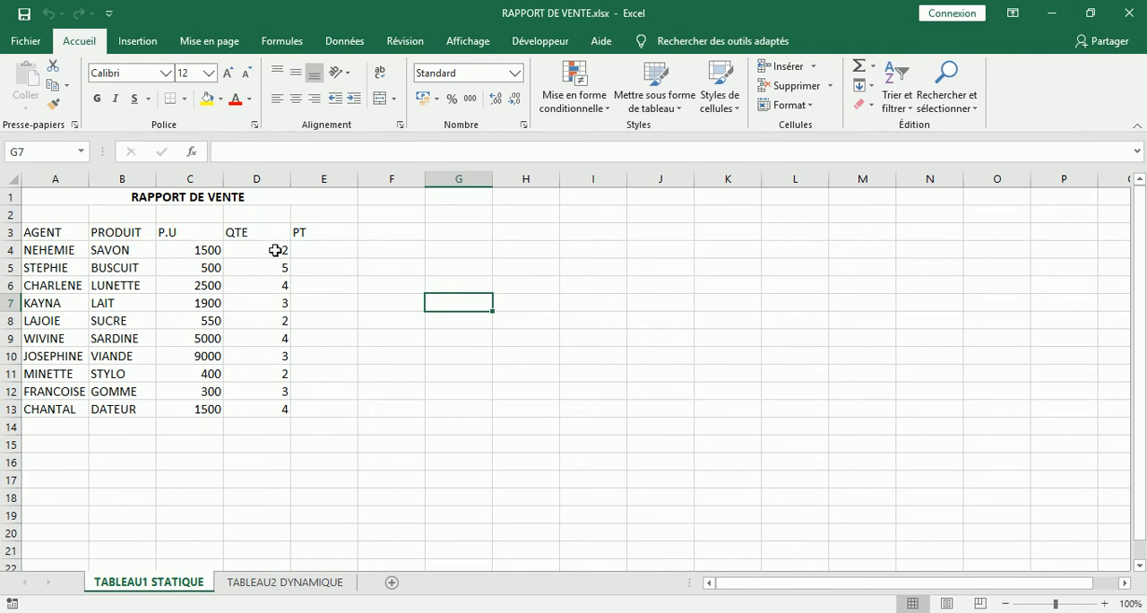
pyautogui.click(338, 246)
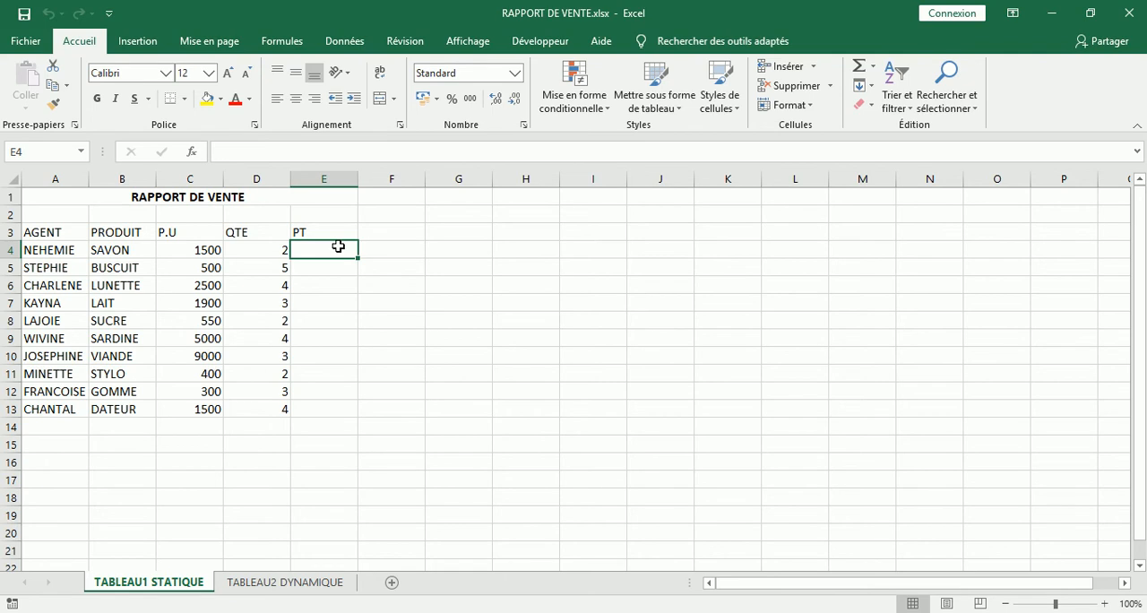
pyautogui.click(289, 584)
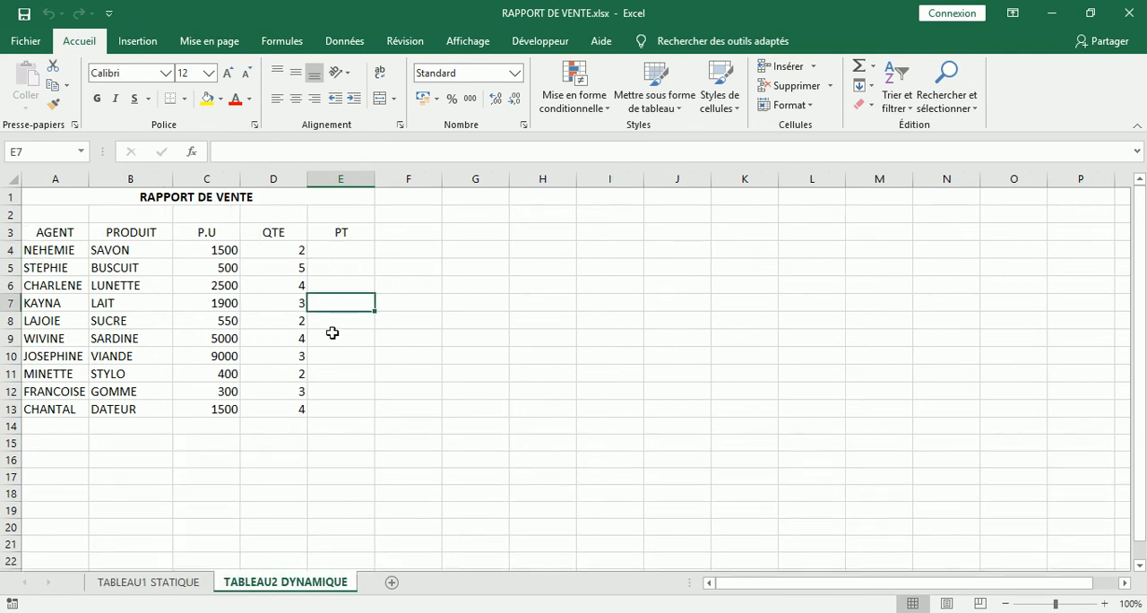
# - On the TABLEAU1 STATIQUE sheet, apply all borders (Toutes les bordures) to the table range A3:E13
pyautogui.click(175, 590)
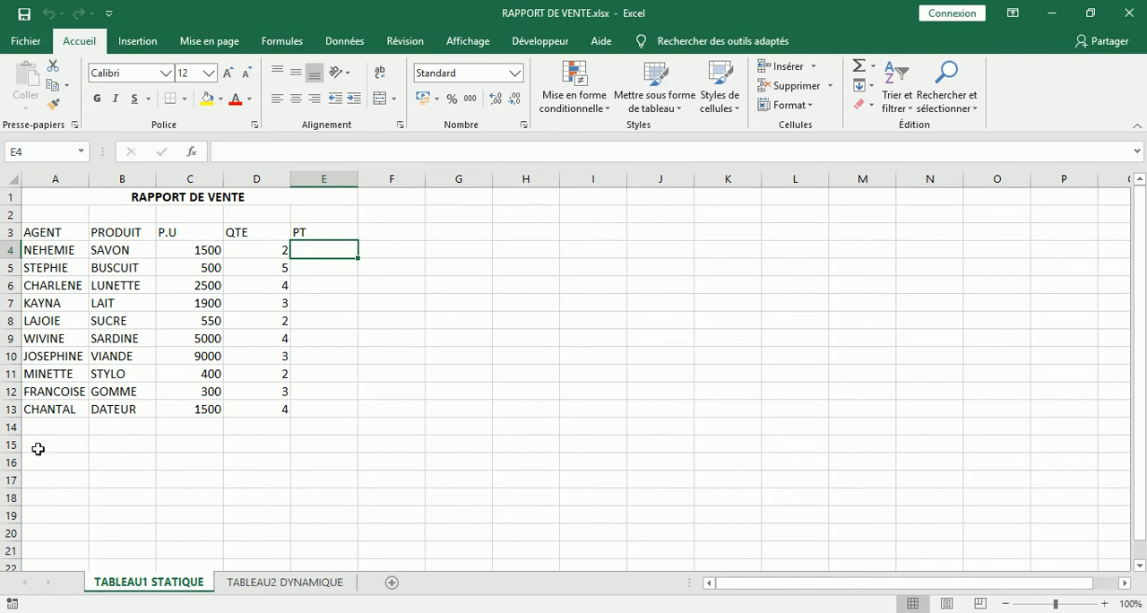
pyautogui.click(41, 233)
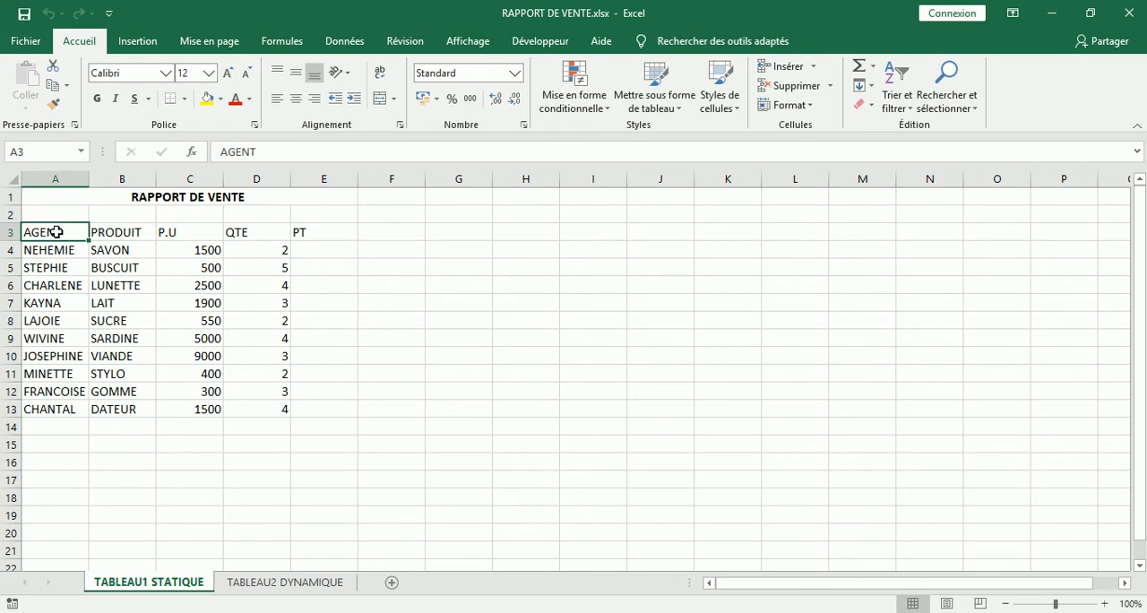
pyautogui.moveTo(56, 232); pyautogui.dragTo(315, 407)
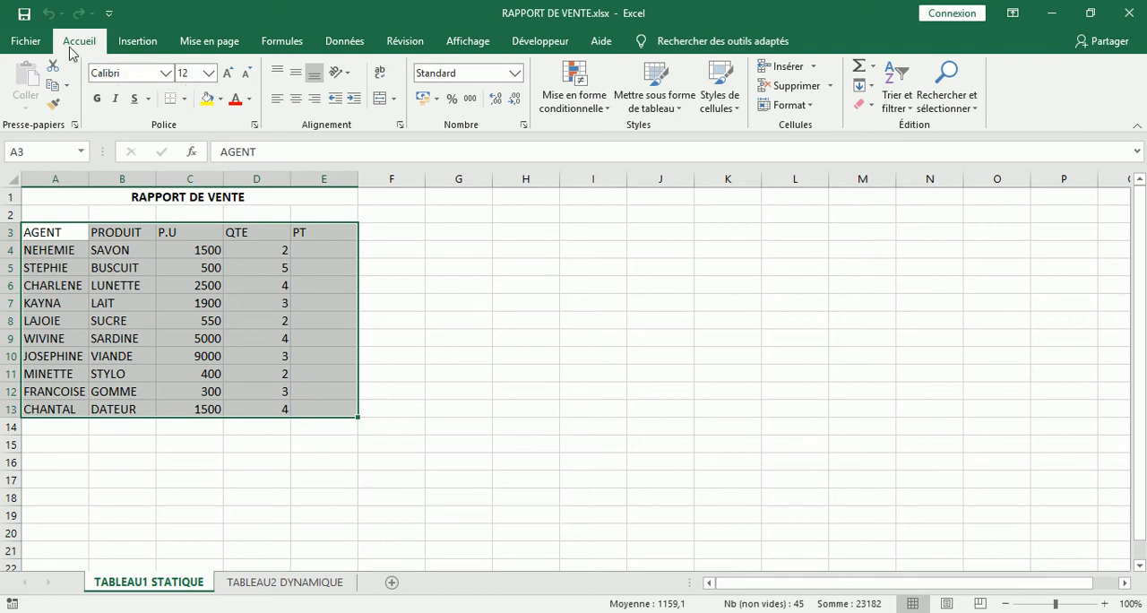
pyautogui.click(186, 99)
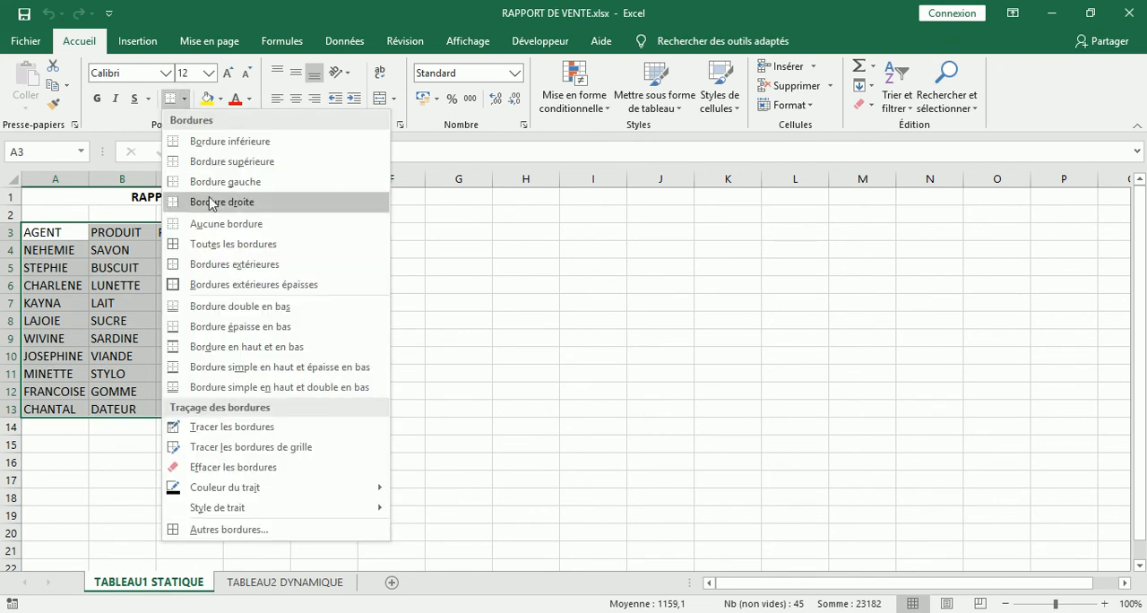
pyautogui.click(218, 243)
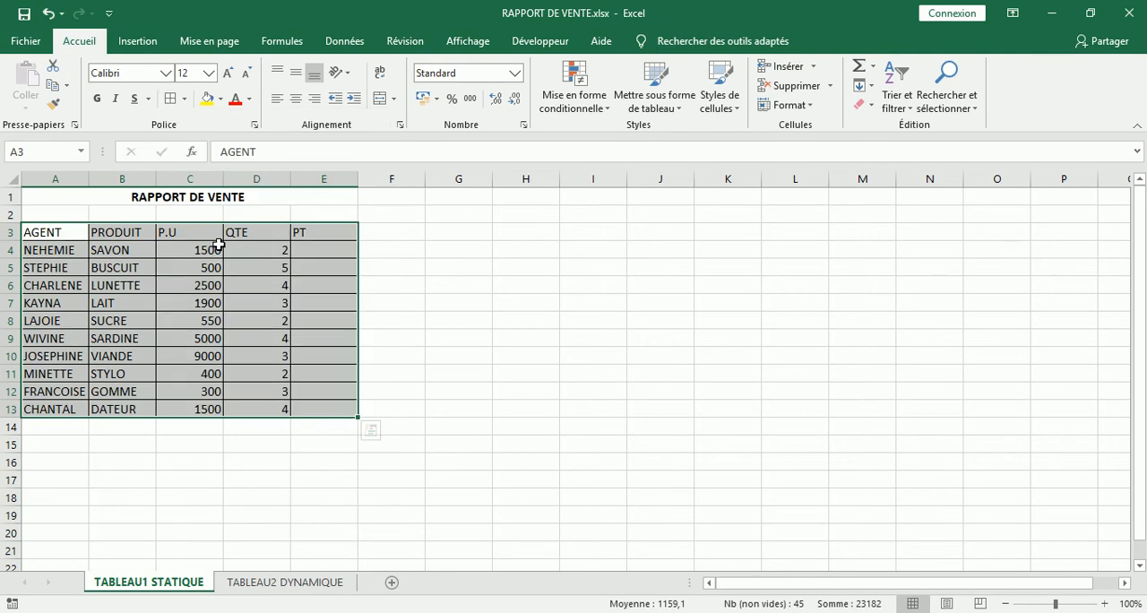
pyautogui.click(426, 303)
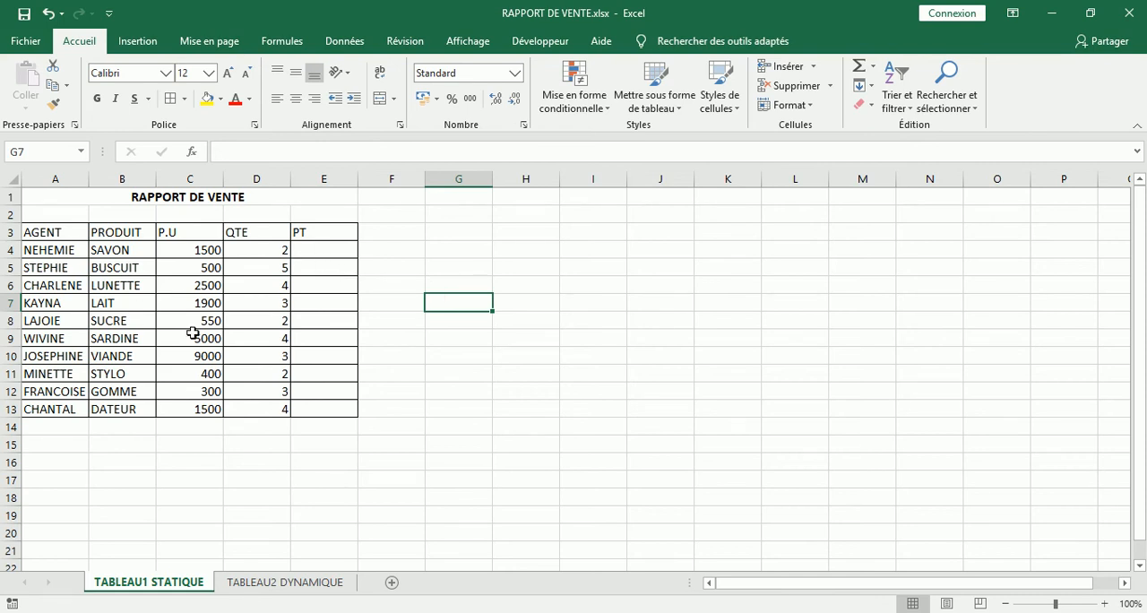
# - Calculate the first product's total price in cell E4 with the formula +C4*D4
pyautogui.click(331, 250)
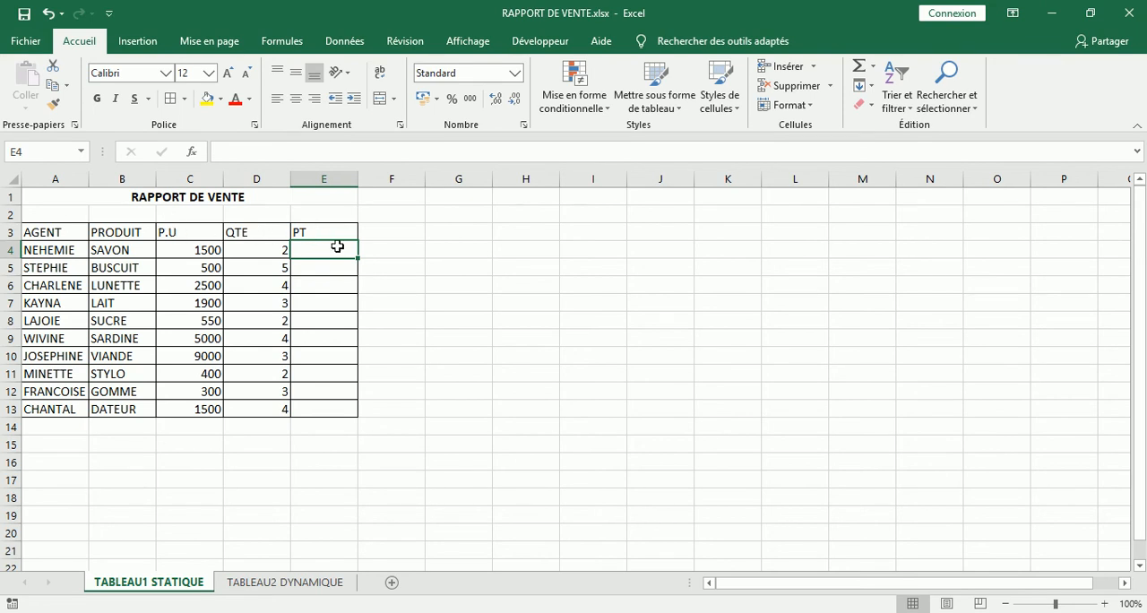
pyautogui.write('+')
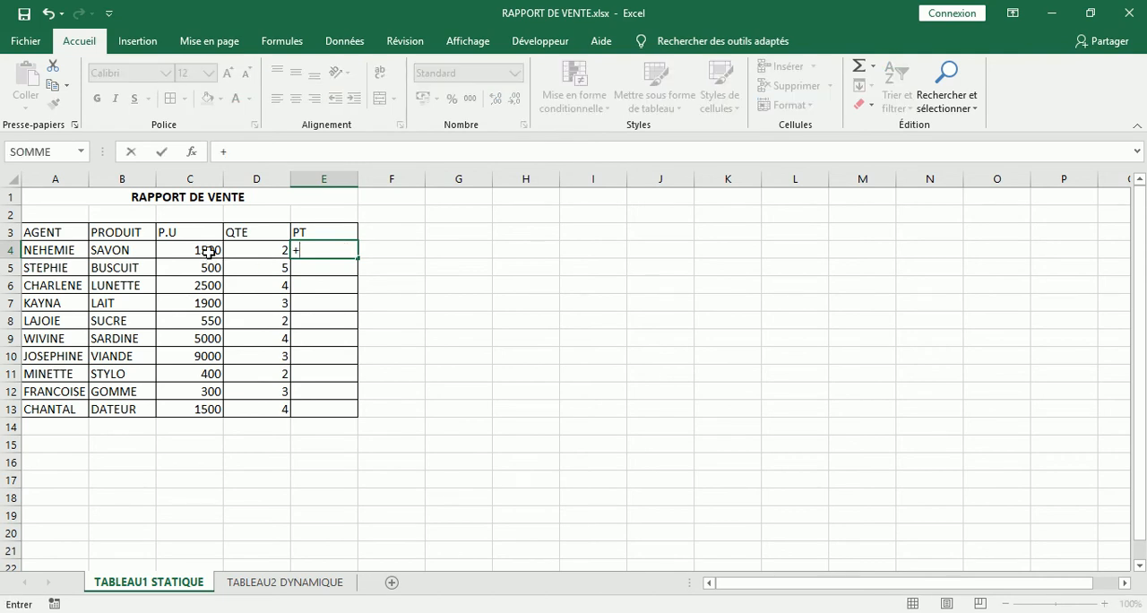
pyautogui.click(208, 253)
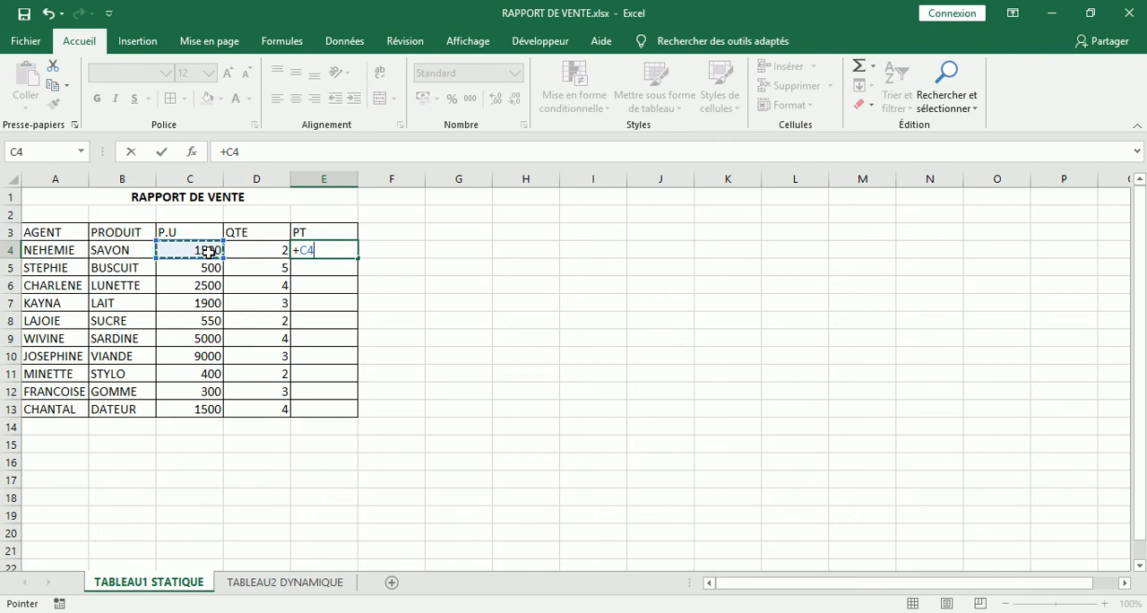
pyautogui.write('*')
pyautogui.click(274, 250)
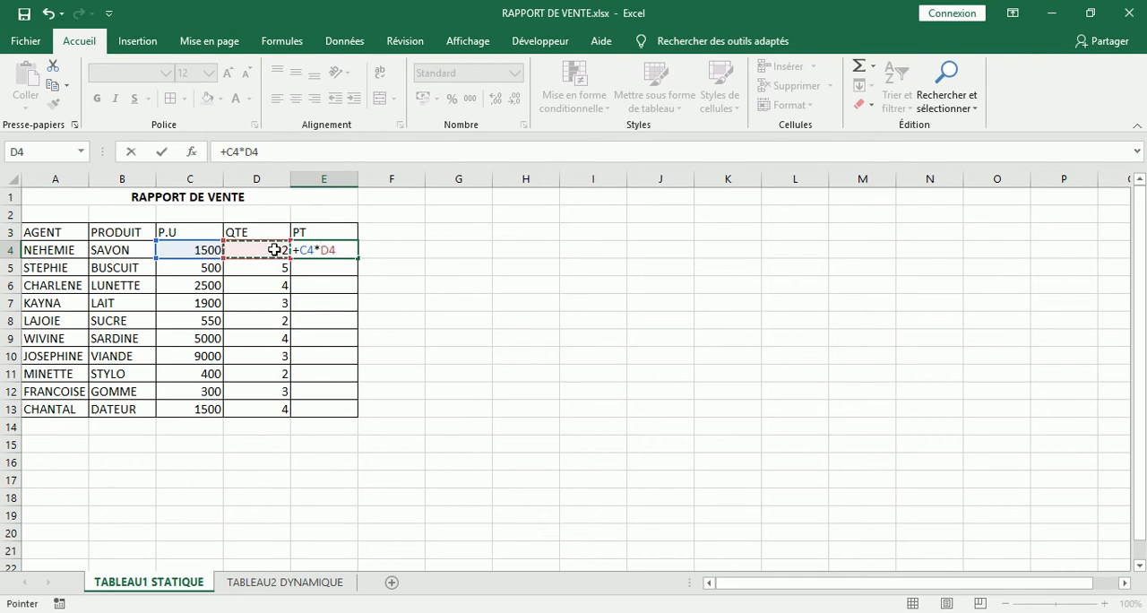
pyautogui.press('Return')
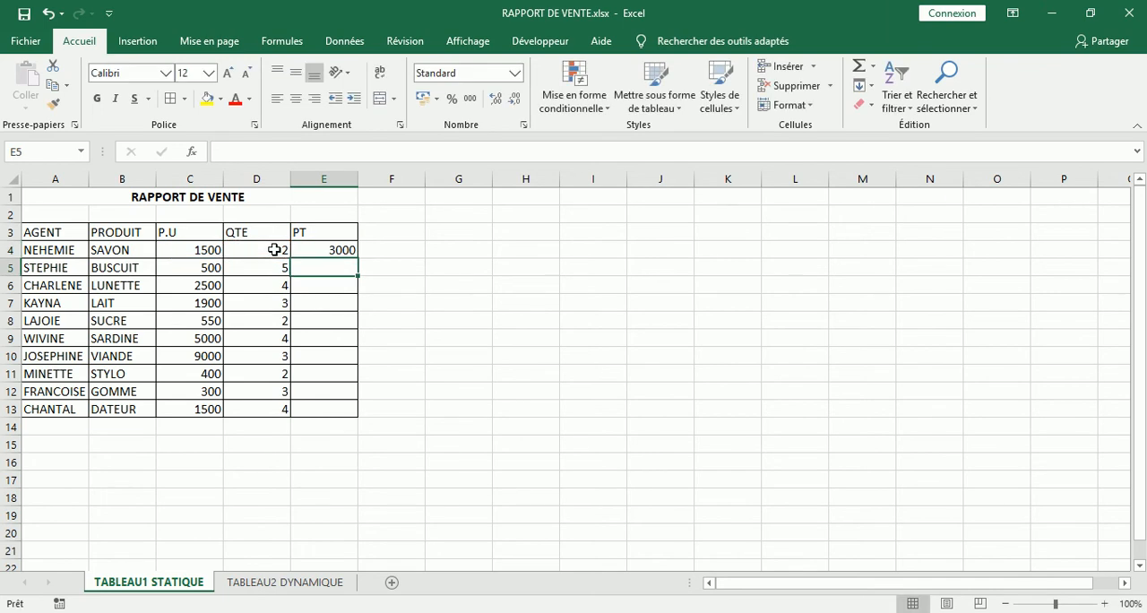
pyautogui.click(315, 249)
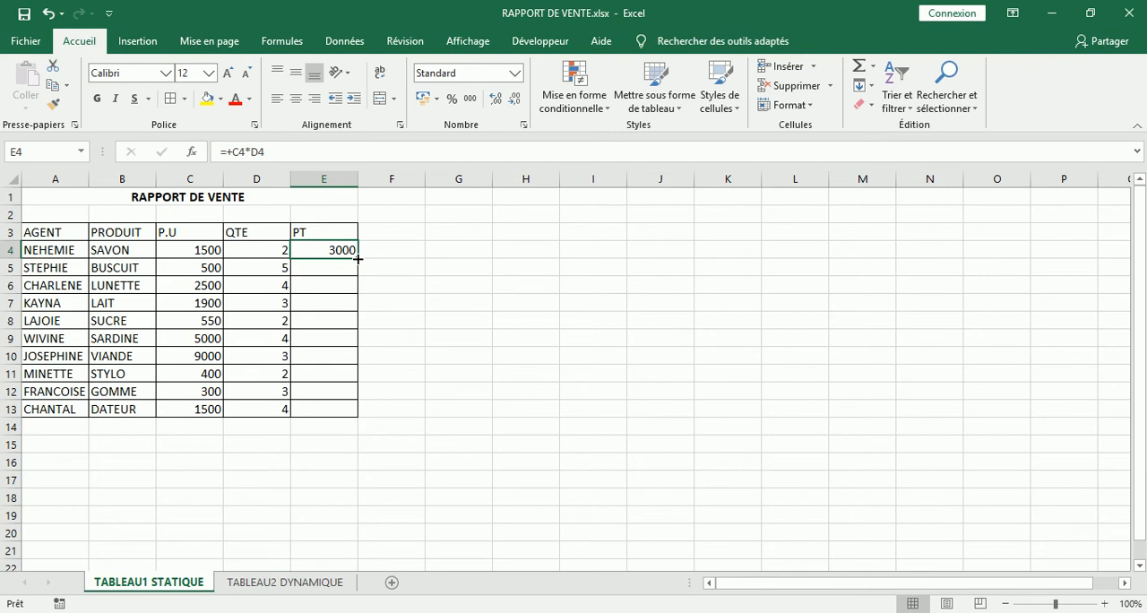
# - Fill the total price formula from E4 down to E13 for all the products
pyautogui.click(477, 260)
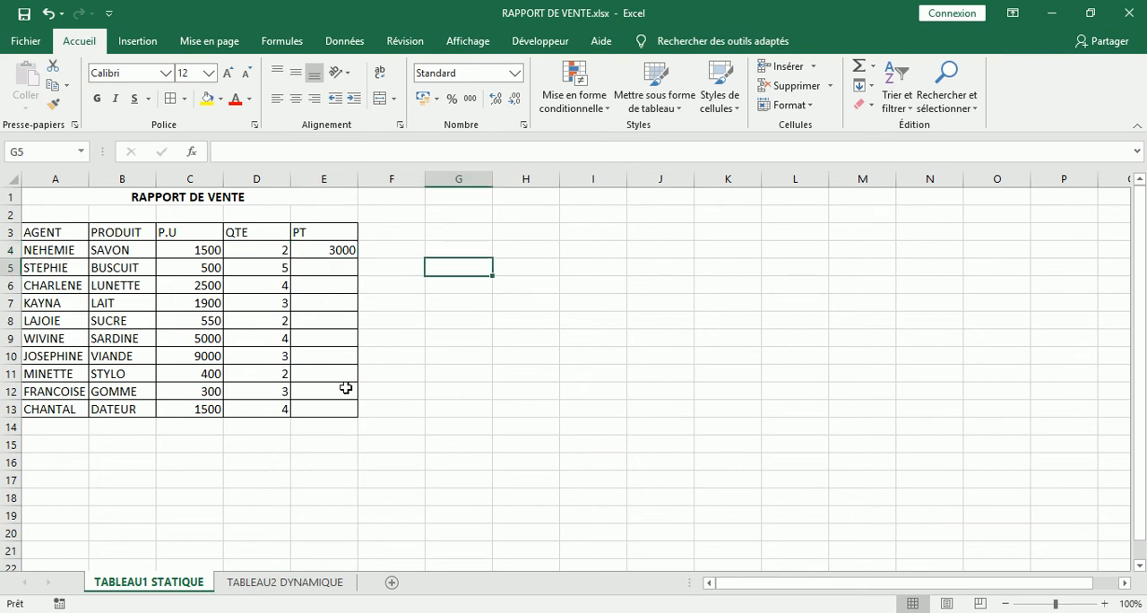
pyautogui.click(343, 250)
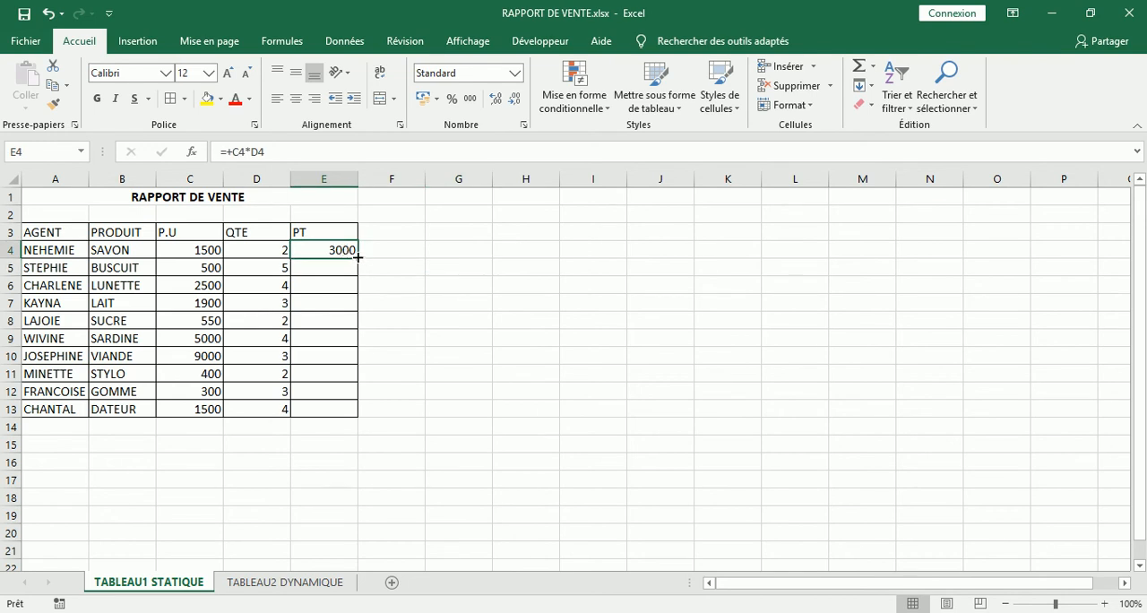
pyautogui.moveTo(358, 258); pyautogui.dragTo(363, 416)
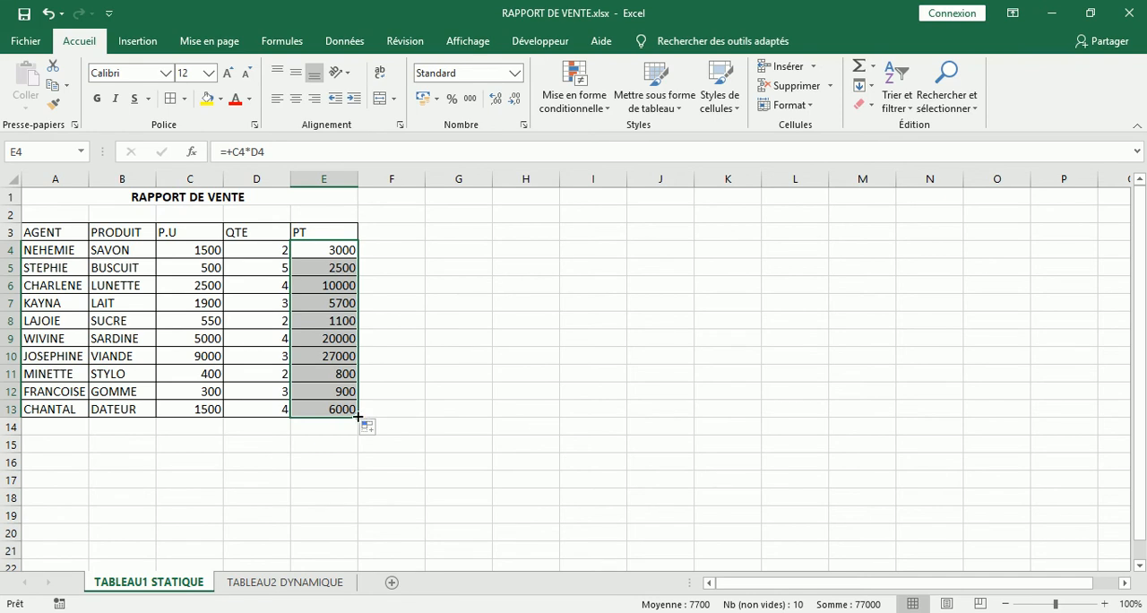
pyautogui.moveTo(357, 417); pyautogui.dragTo(359, 259)
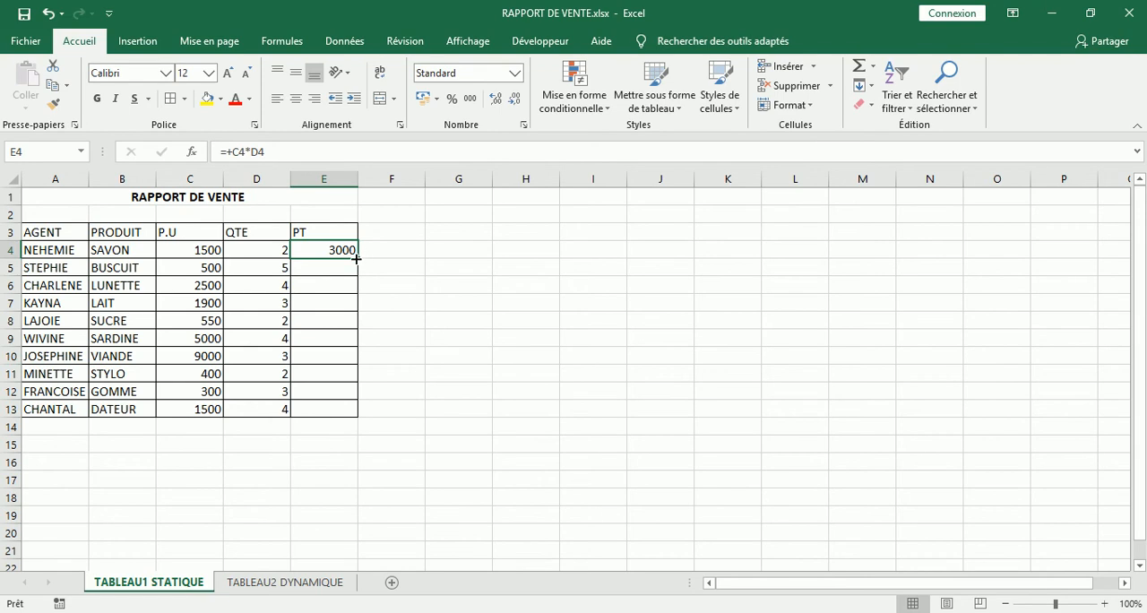
pyautogui.doubleClick(356, 259)
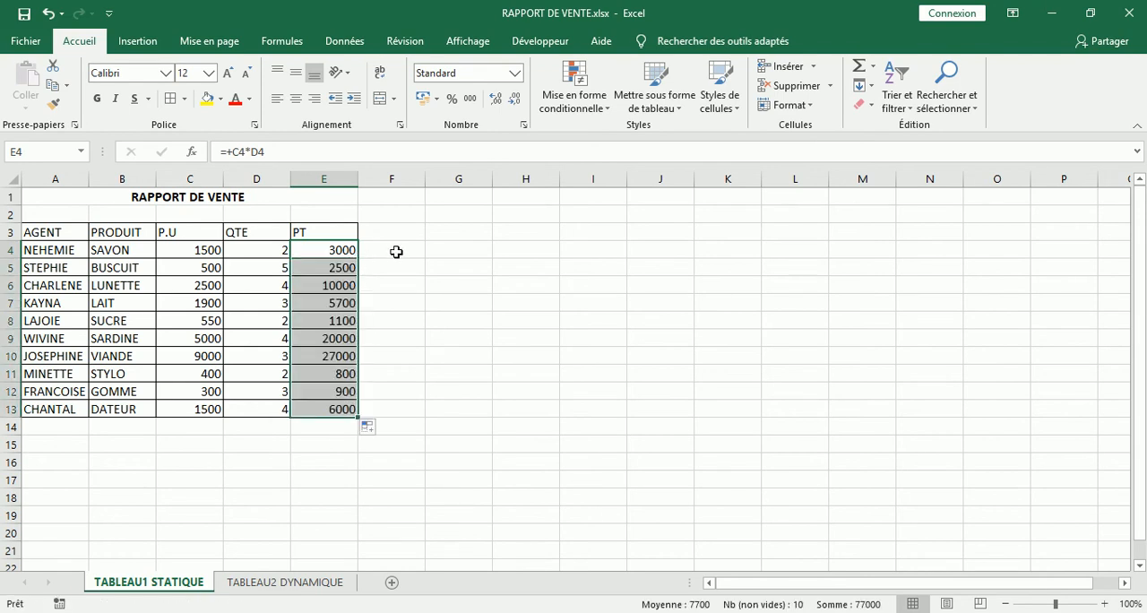
pyautogui.click(396, 251)
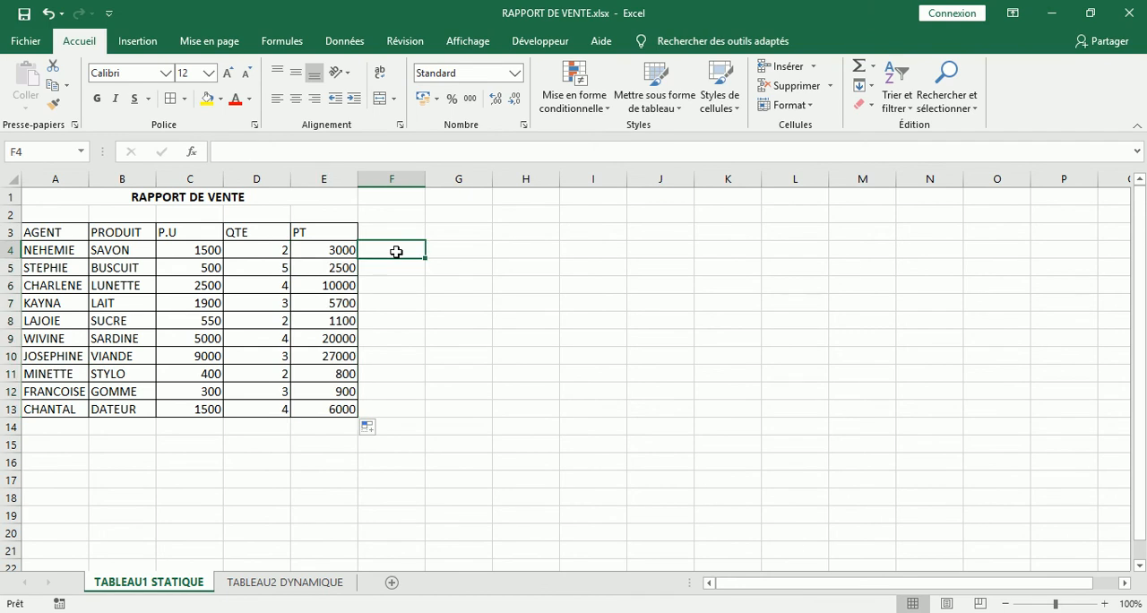
# - Add a record in row 14 below the table with agent TEST, product BONBON, P.U 500 and QTE 2
pyautogui.click(61, 427)
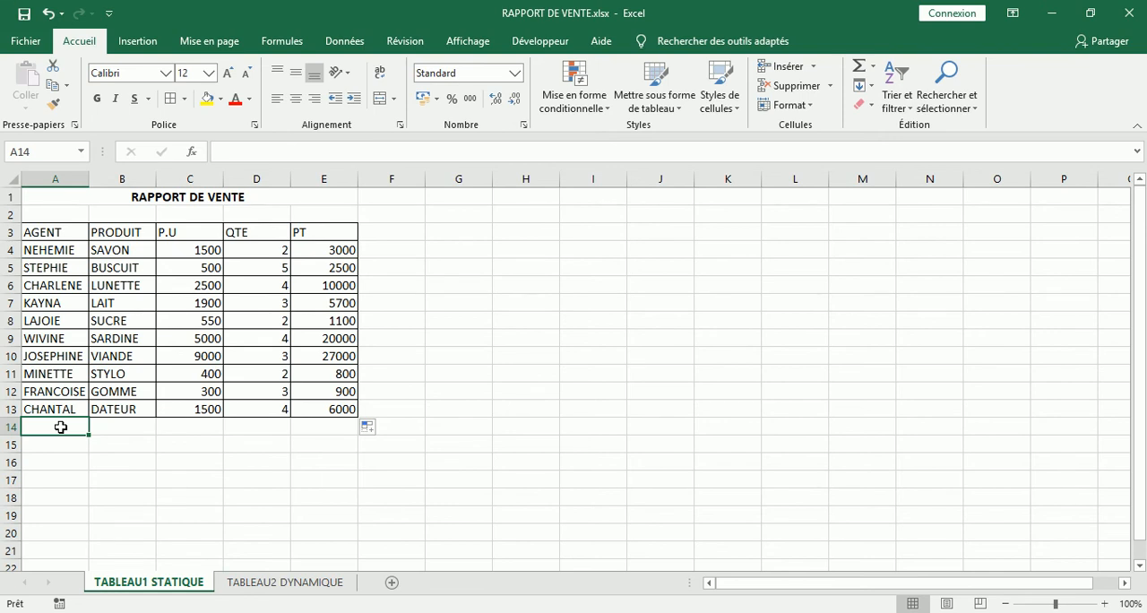
pyautogui.write('TEST')
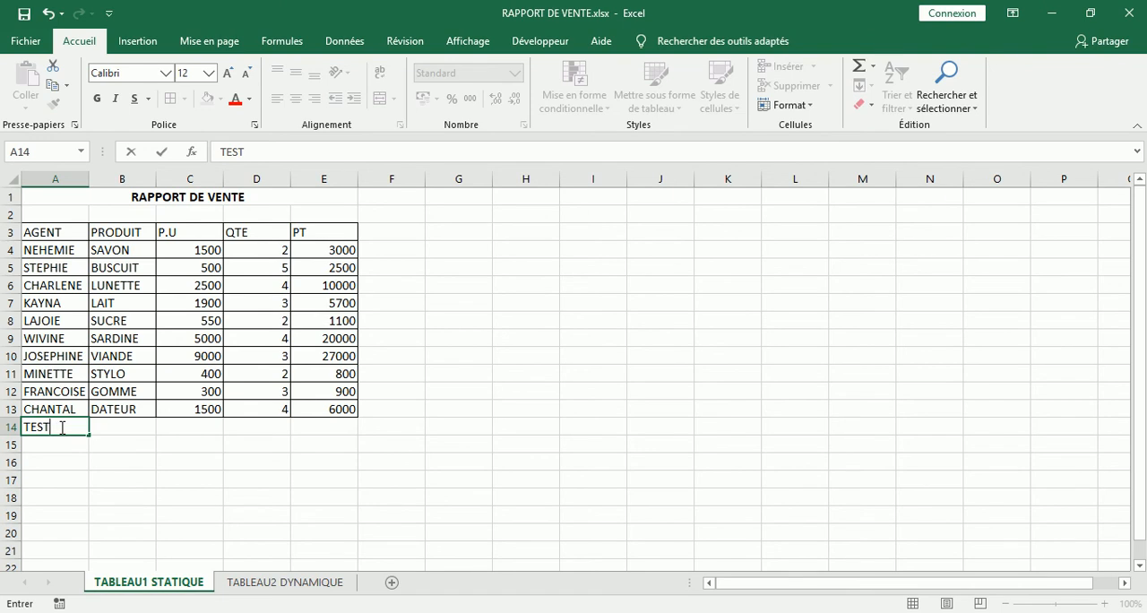
pyautogui.press('Tab')
pyautogui.write('BOBO')
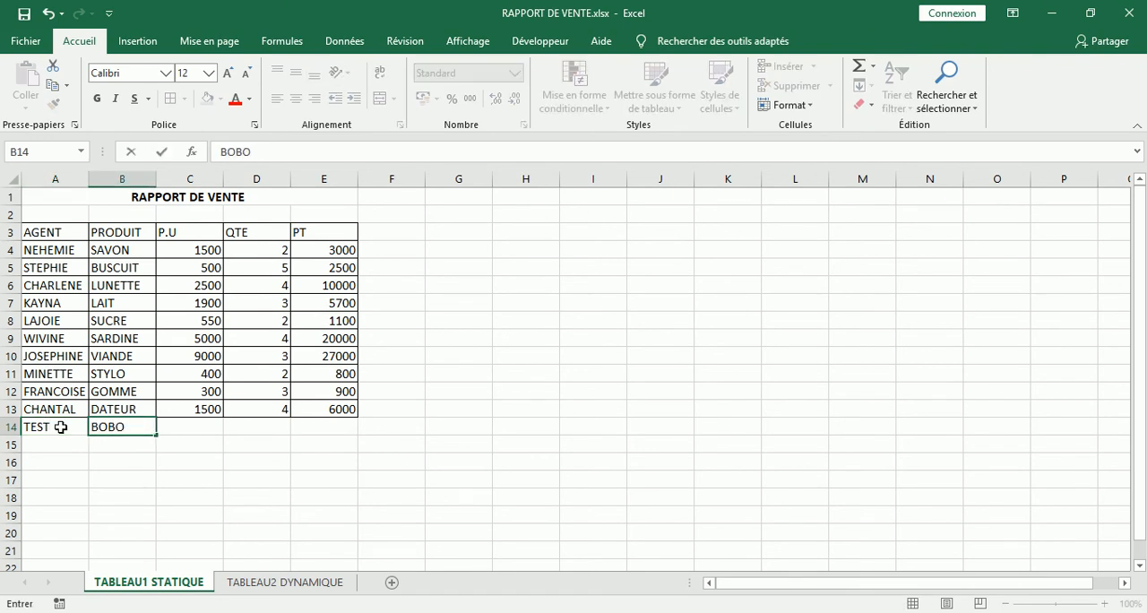
pyautogui.press('BackSpace')
pyautogui.press('BackSpace')
pyautogui.write('N')
pyautogui.write('N')
pyautogui.press('BackSpace')
pyautogui.write('BON')
pyautogui.press('Tab')
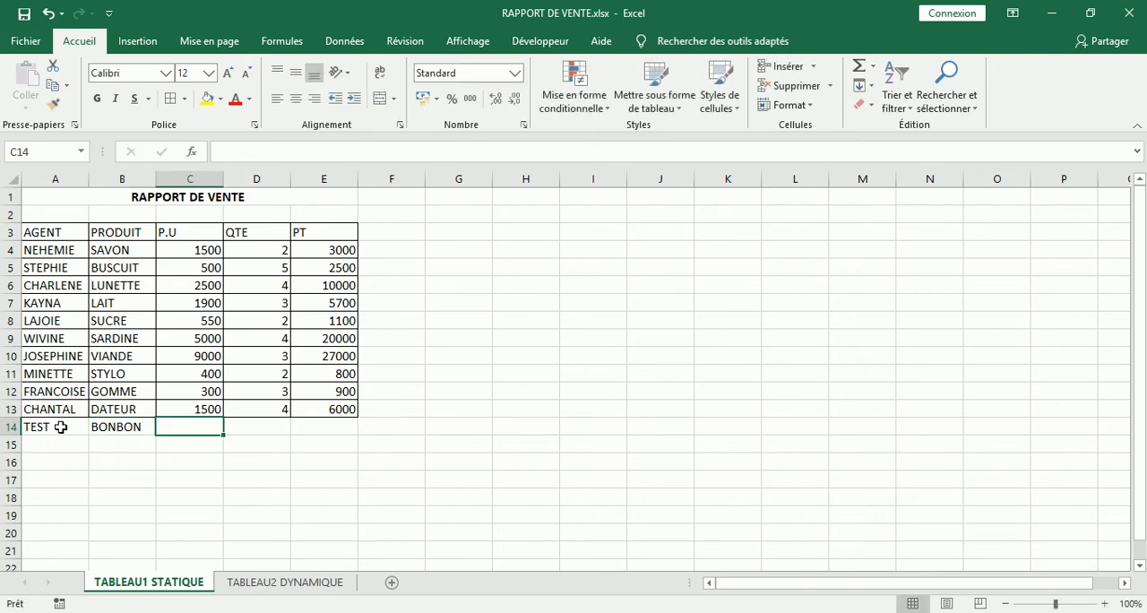
pyautogui.write('500')
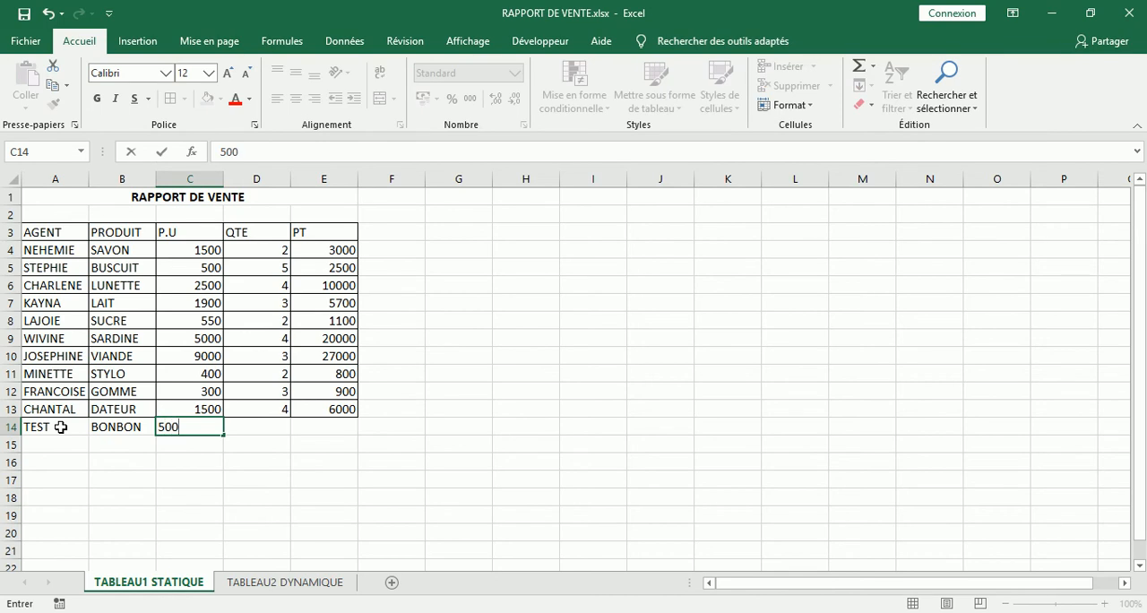
pyautogui.press('Tab')
pyautogui.write('2')
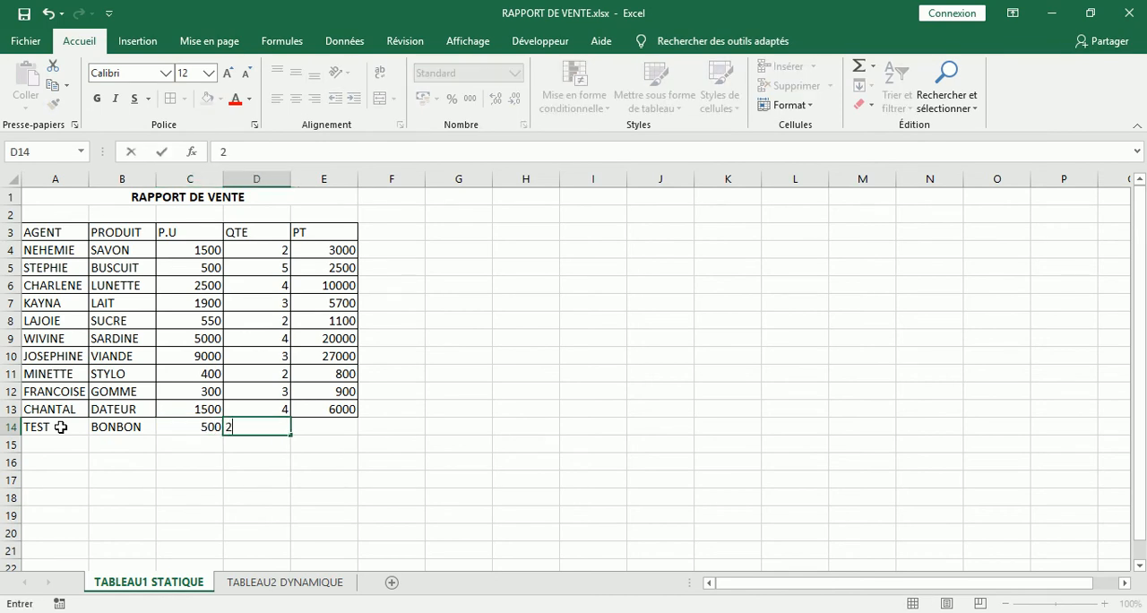
pyautogui.press('Tab')
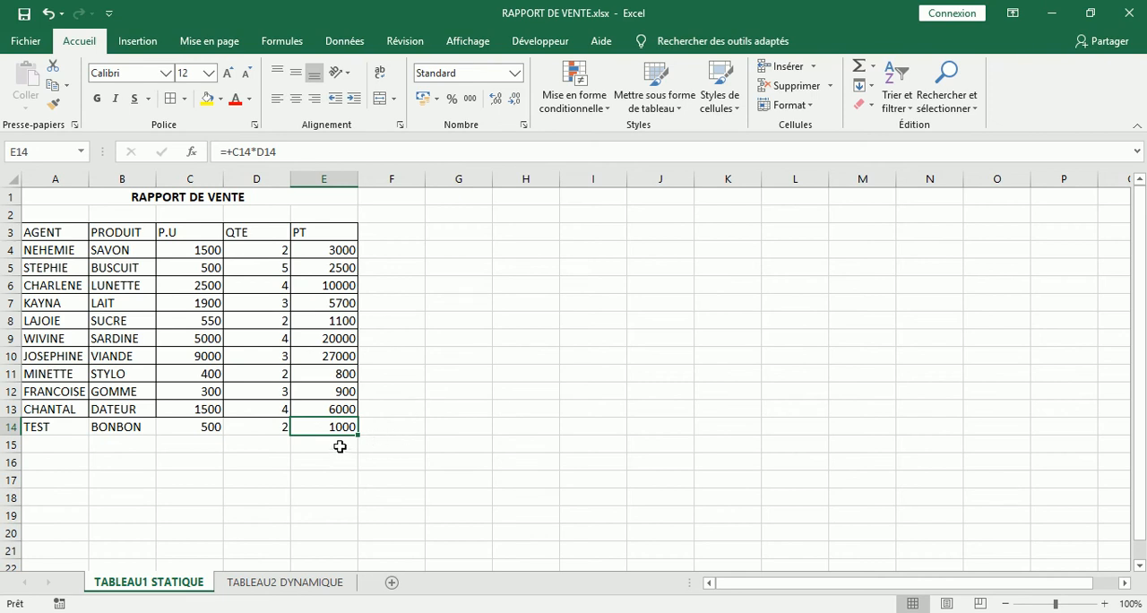
# - Add another record in row 15 with agent HDN, product JFJFJ, P.U 425 and QTE 5
pyautogui.click(67, 442)
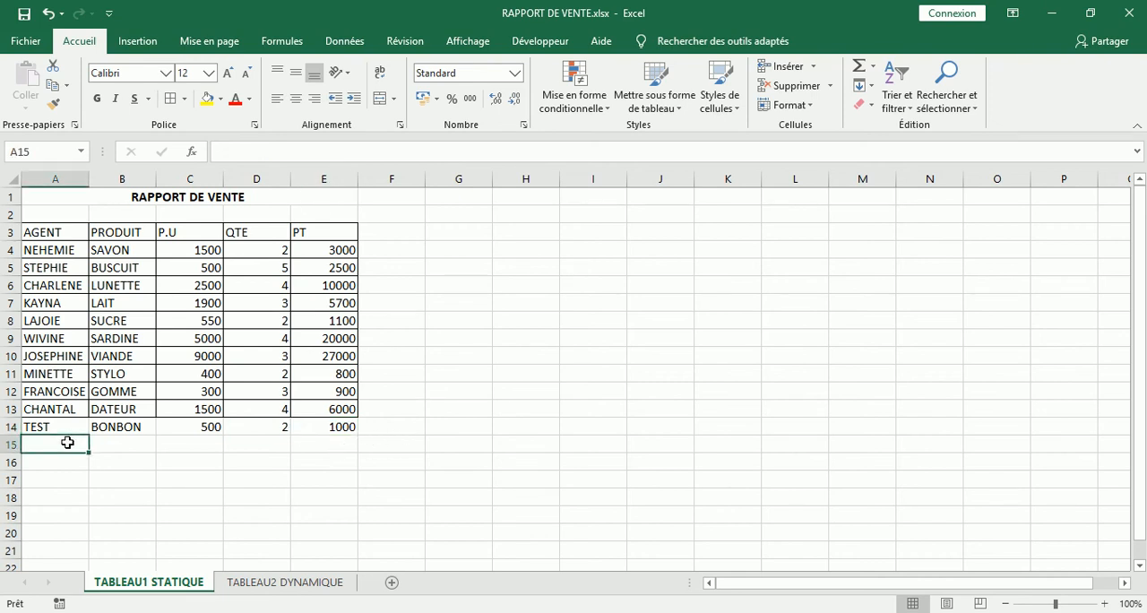
pyautogui.write('HDN')
pyautogui.press('Tab')
pyautogui.write('JFJFJ')
pyautogui.press('Tab')
pyautogui.write('42D')
pyautogui.press('BackSpace')
pyautogui.write('5')
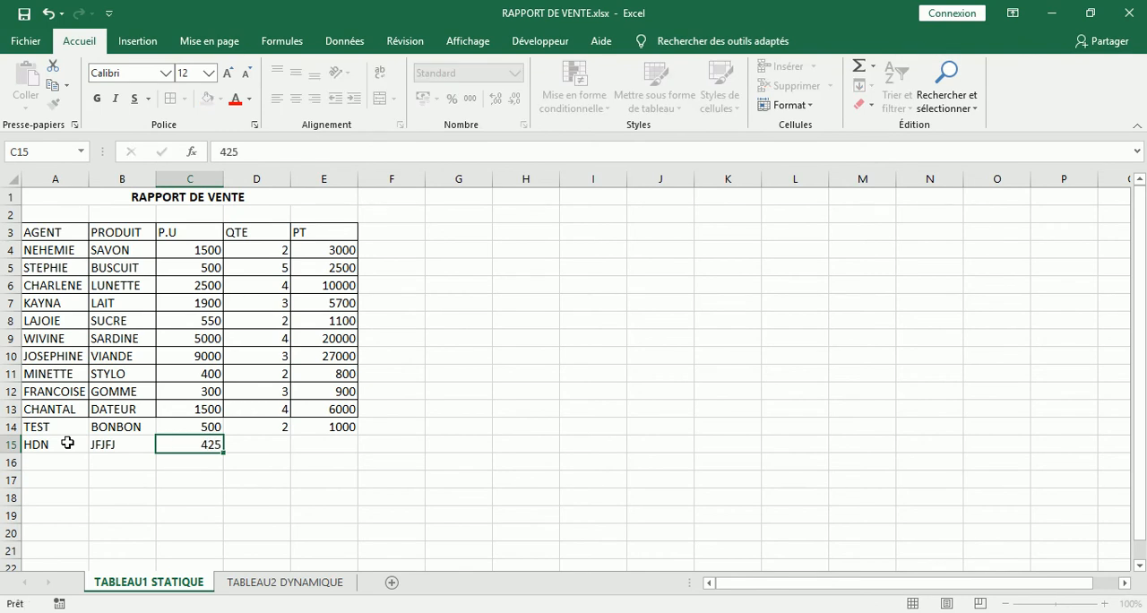
pyautogui.press('Tab')
pyautogui.write('5')
pyautogui.press('Tab')
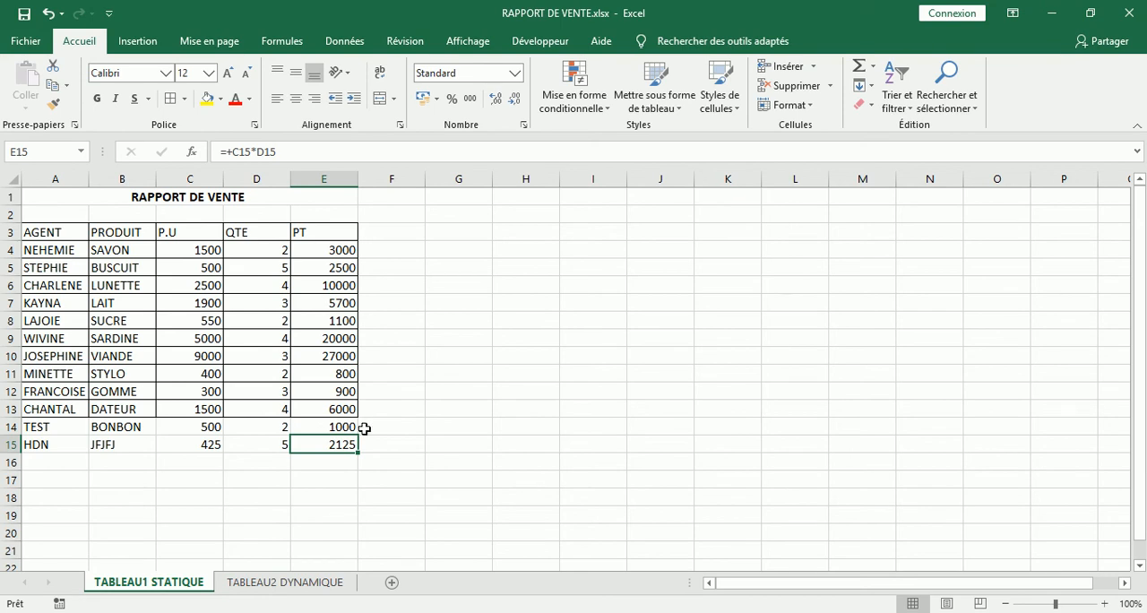
pyautogui.click(466, 405)
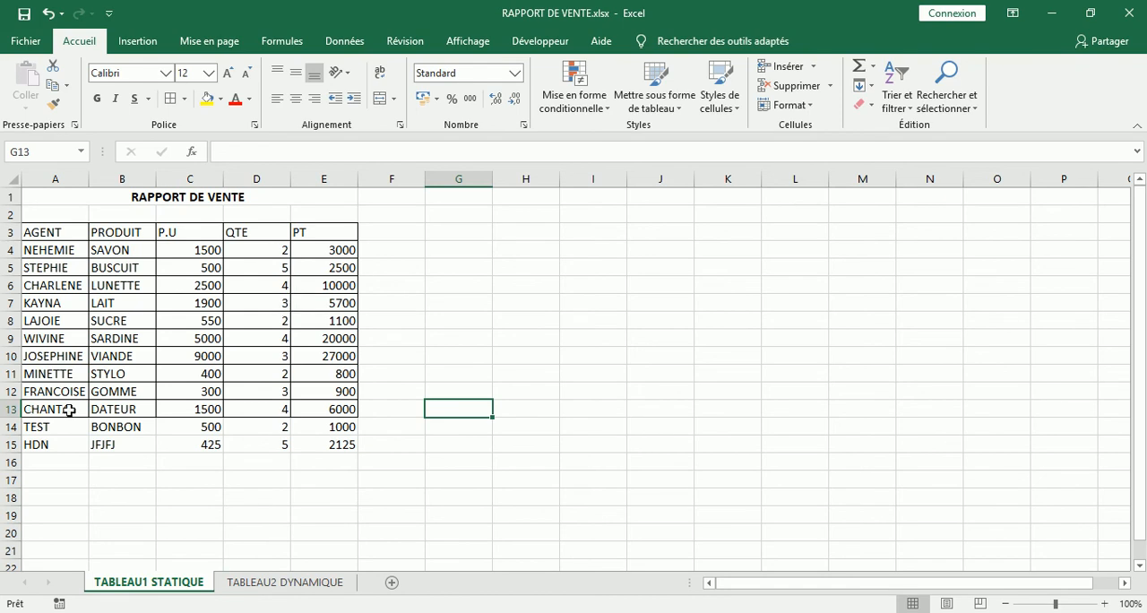
# - Add the column headers OBSERVATION in F3 and SIGNATURE in G3 beside the PT column
pyautogui.click(404, 234)
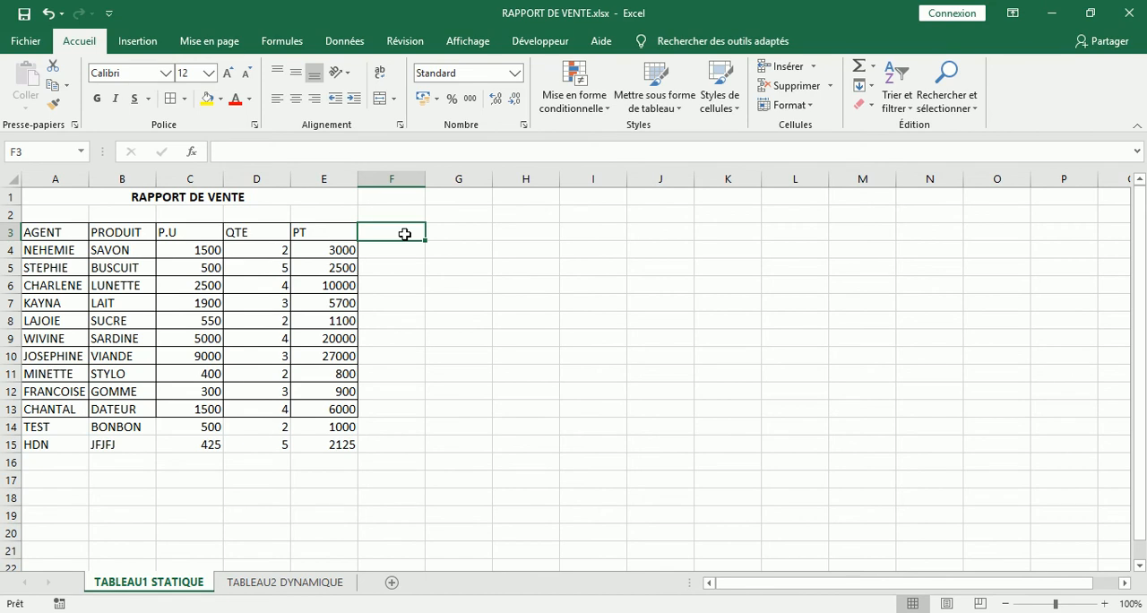
pyautogui.write('OBS')
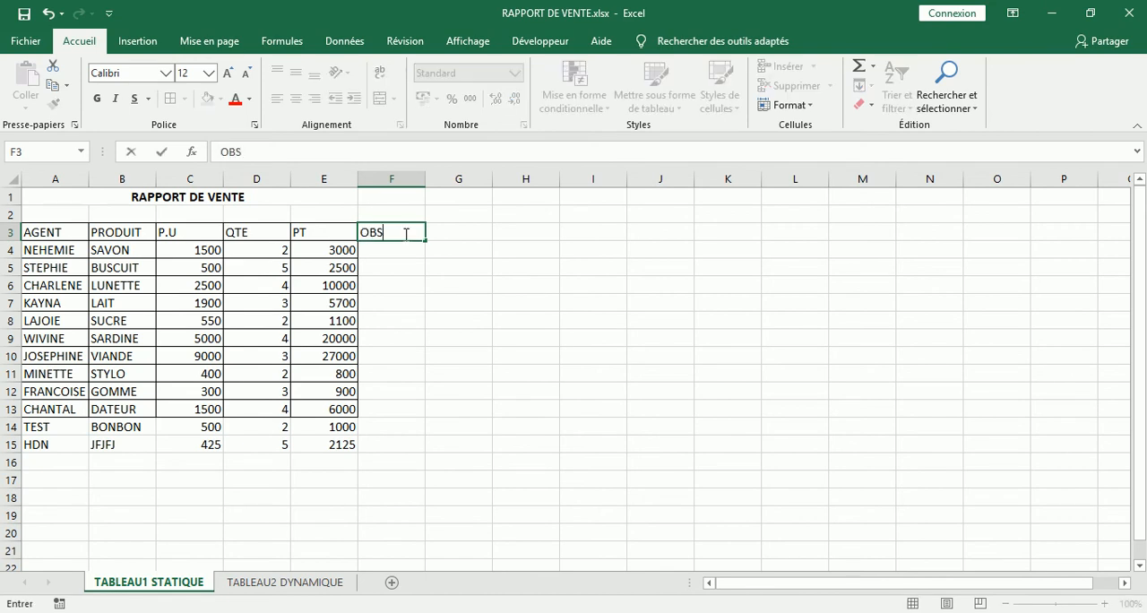
pyautogui.write('ERVATION')
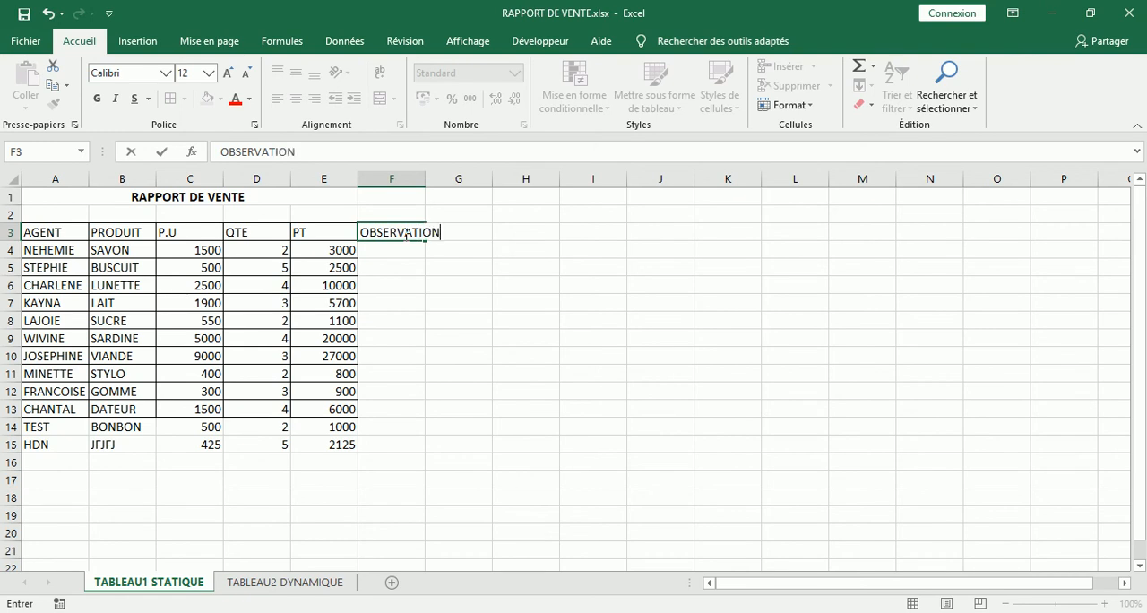
pyautogui.press('Tab')
pyautogui.write('SIGNARURE')
pyautogui.press('BackSpace')
pyautogui.press('BackSpace')
pyautogui.press('BackSpace')
pyautogui.press('BackSpace')
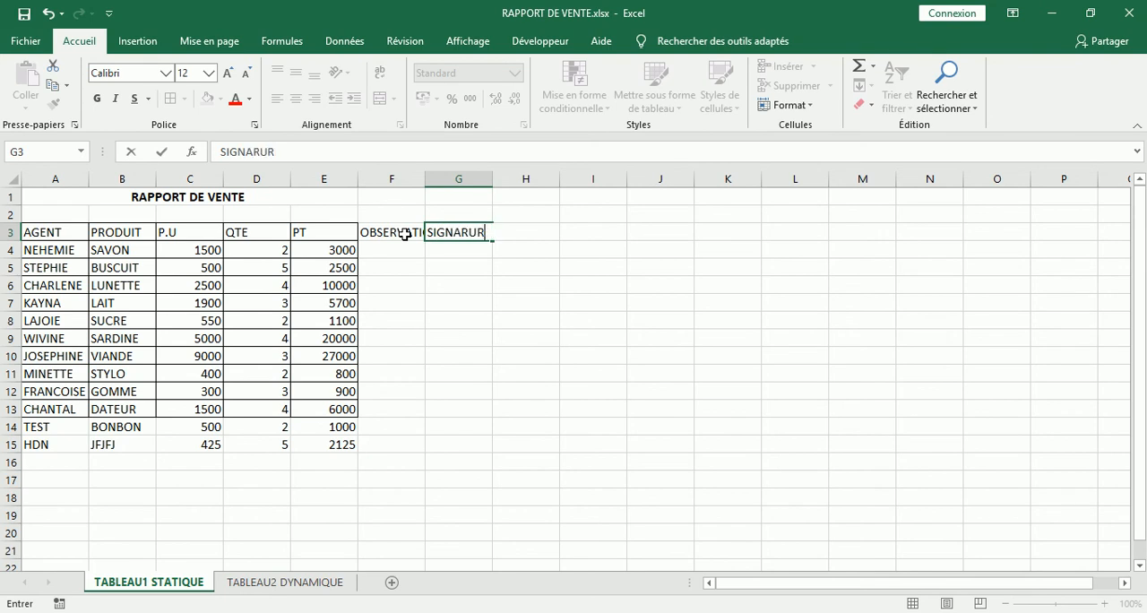
pyautogui.write('TURE')
pyautogui.press('Tab')
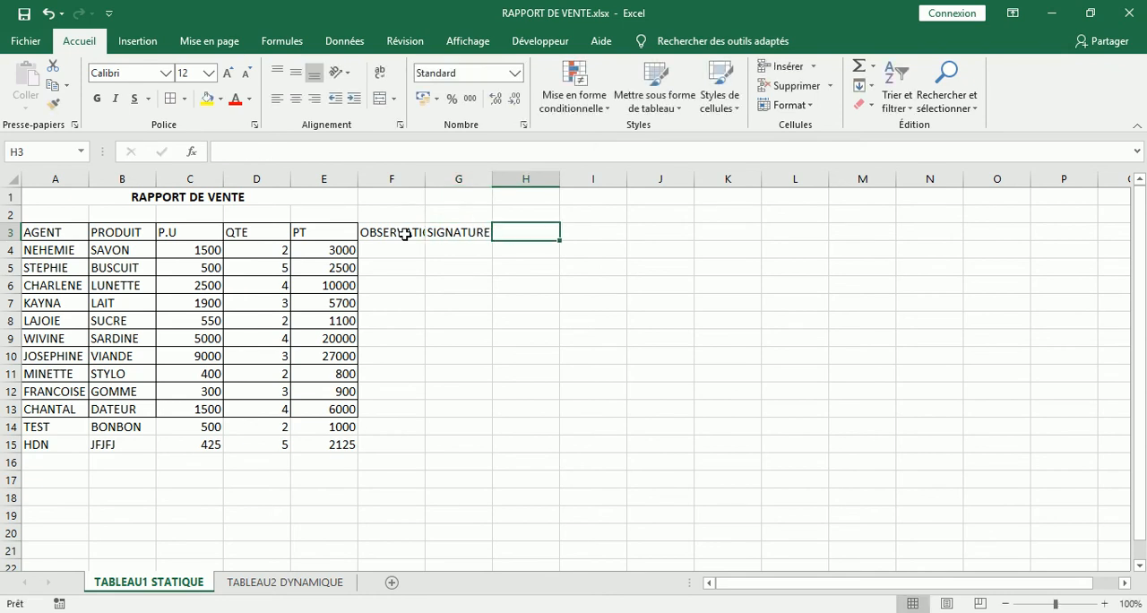
pyautogui.click(452, 282)
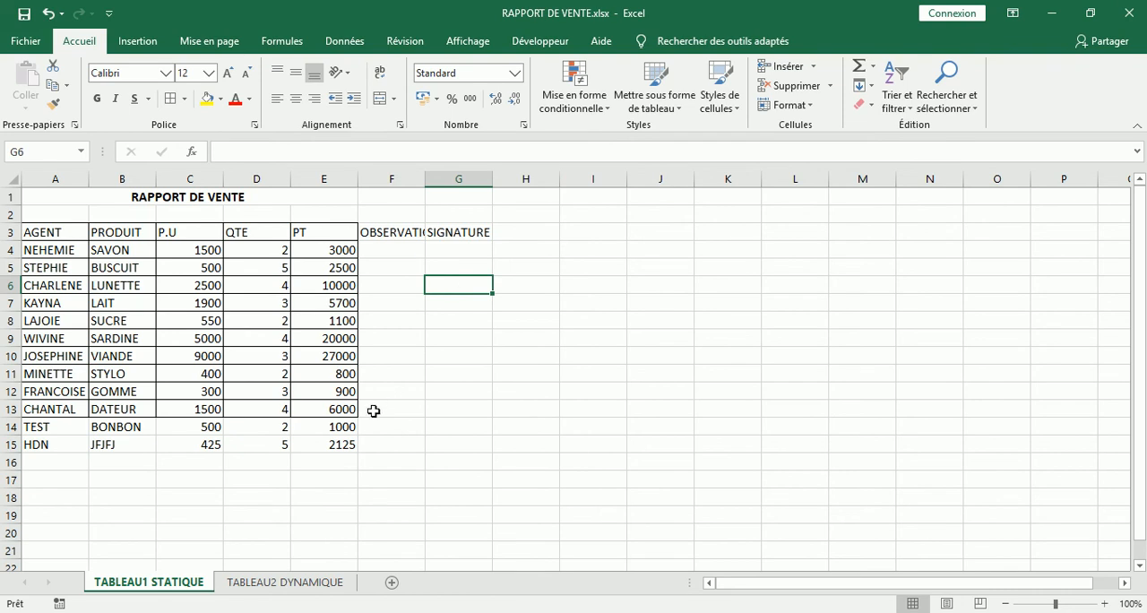
# - Preview the printout of the static sheet to examine the borders around the added rows and columns, then return to the sheet
pyautogui.click(328, 427)
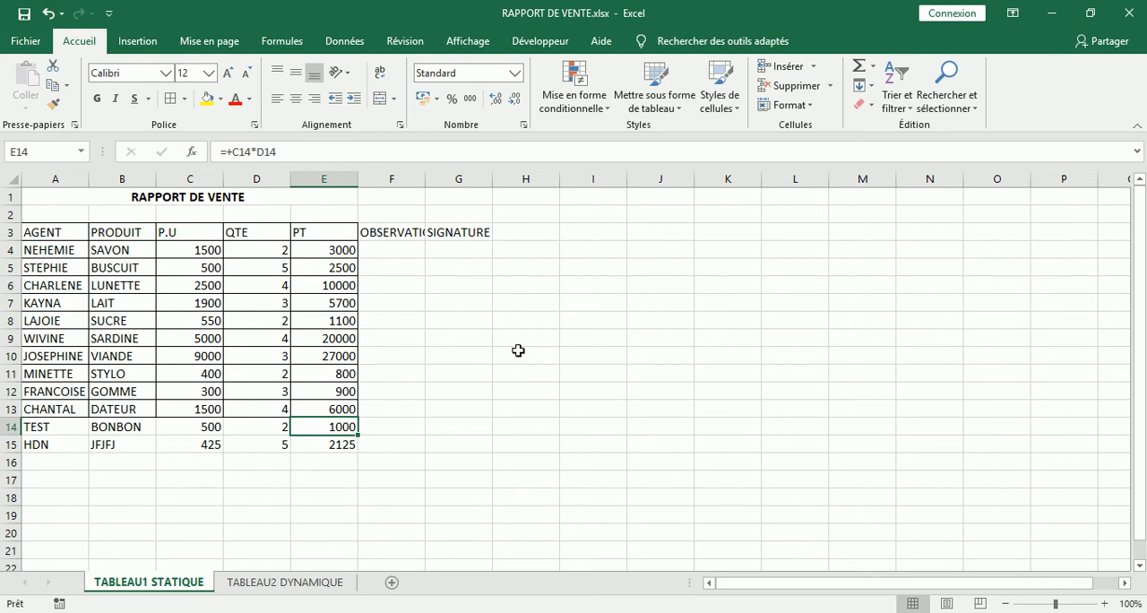
pyautogui.hotkey('ctrl', 'p')
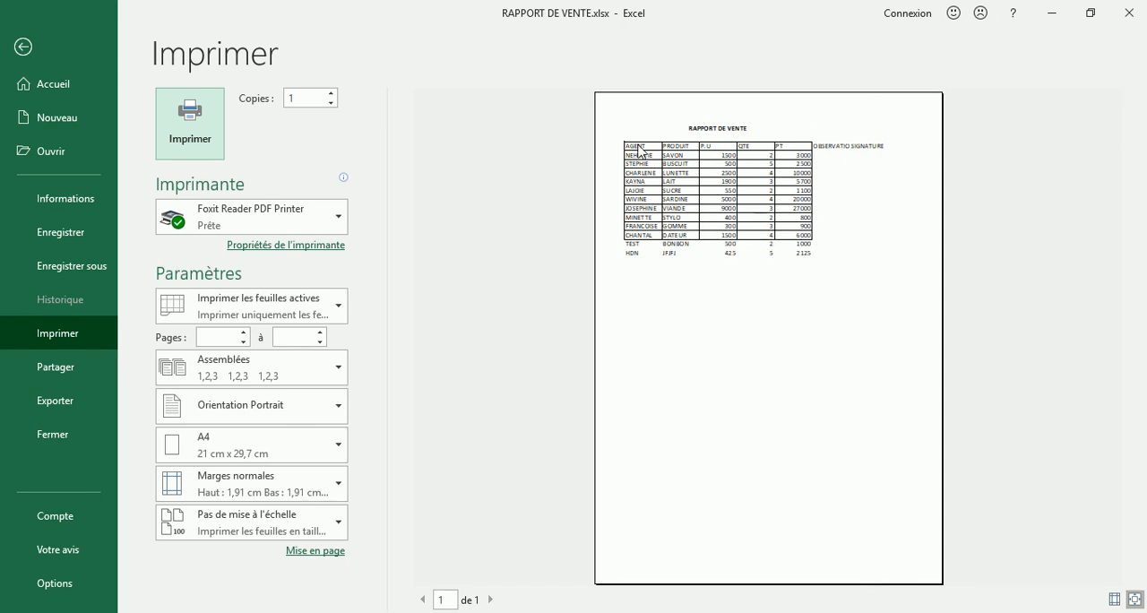
pyautogui.click(23, 47)
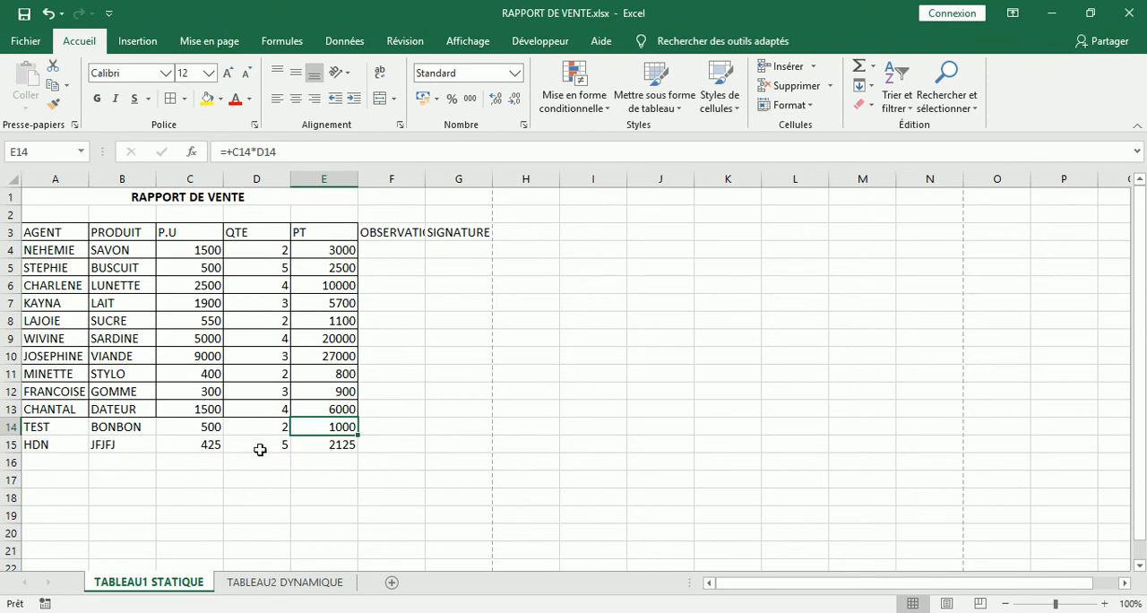
pyautogui.click(510, 409)
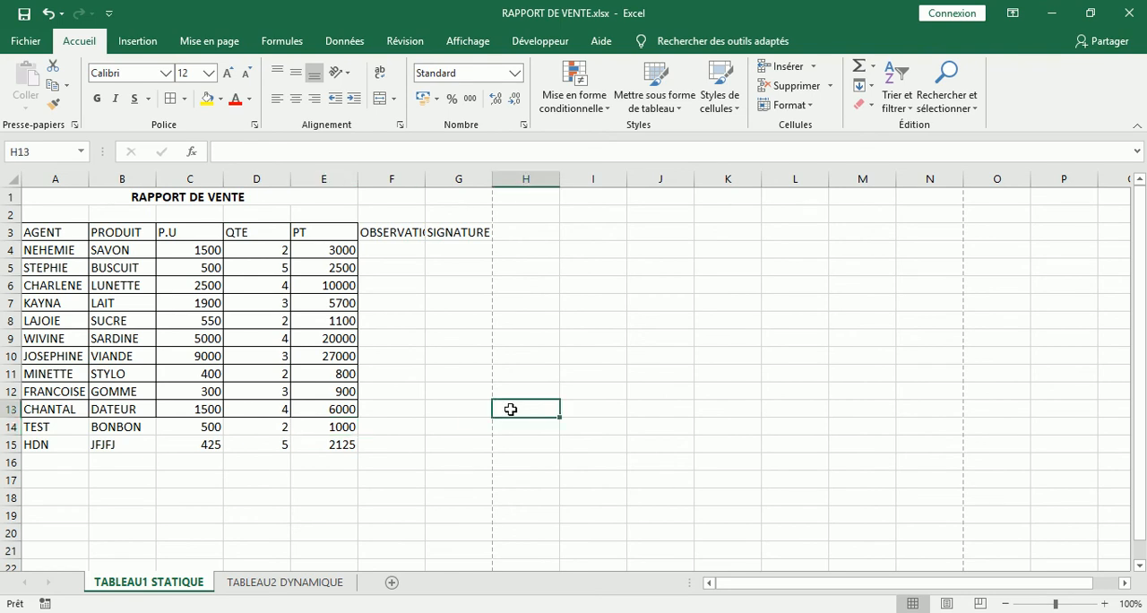
# - On the TABLEAU2 DYNAMIQUE sheet, convert the range A3:E13 into an Excel table with headers
pyautogui.click(309, 585)
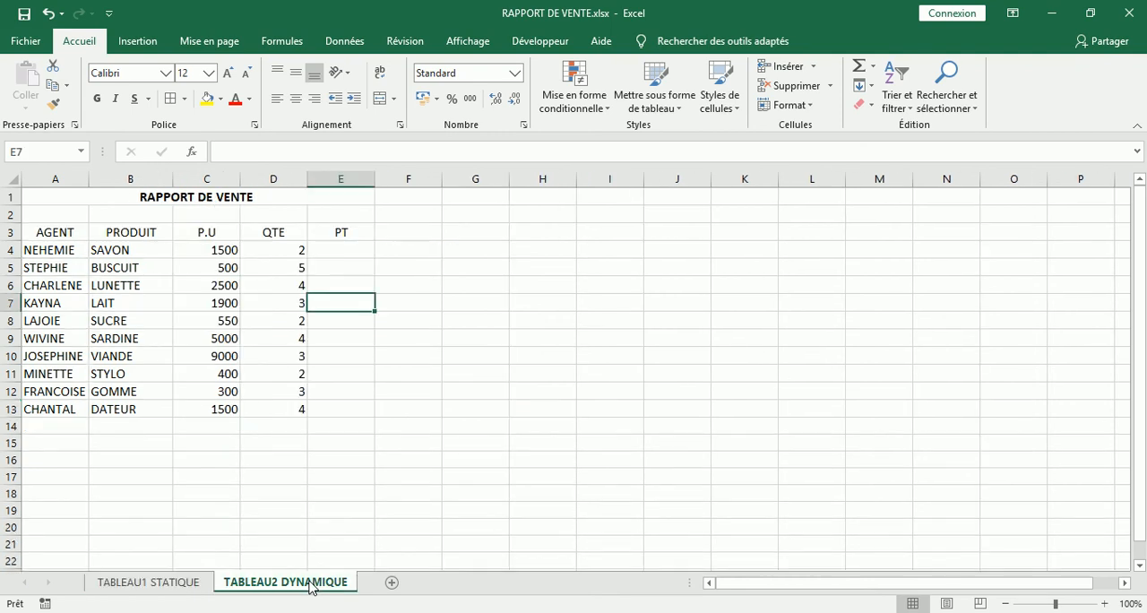
pyautogui.click(506, 356)
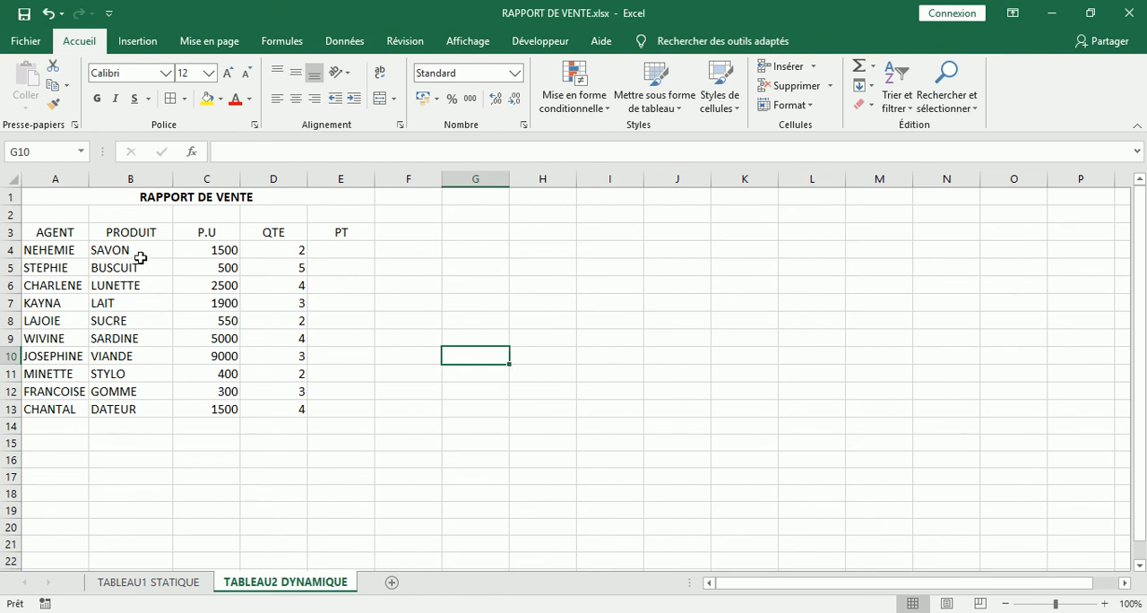
pyautogui.click(67, 232)
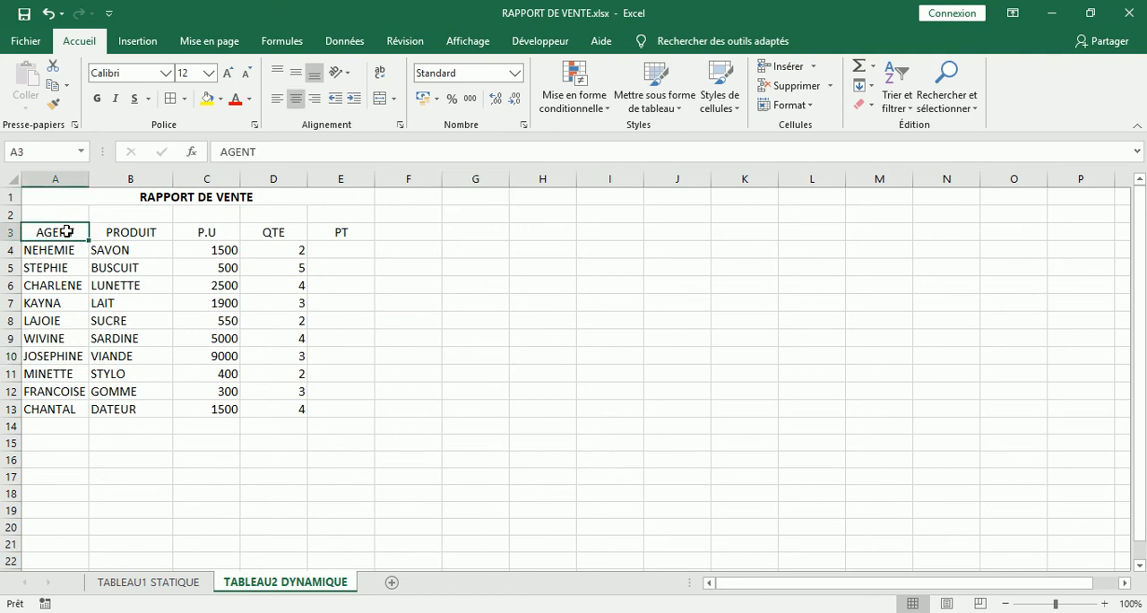
pyautogui.click(119, 268)
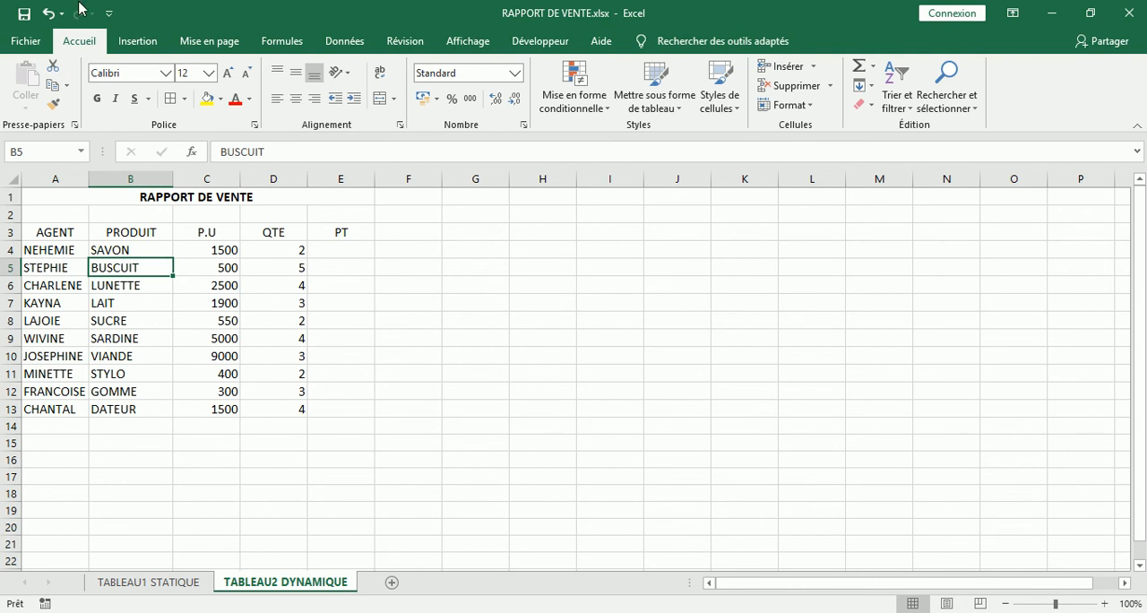
pyautogui.click(136, 42)
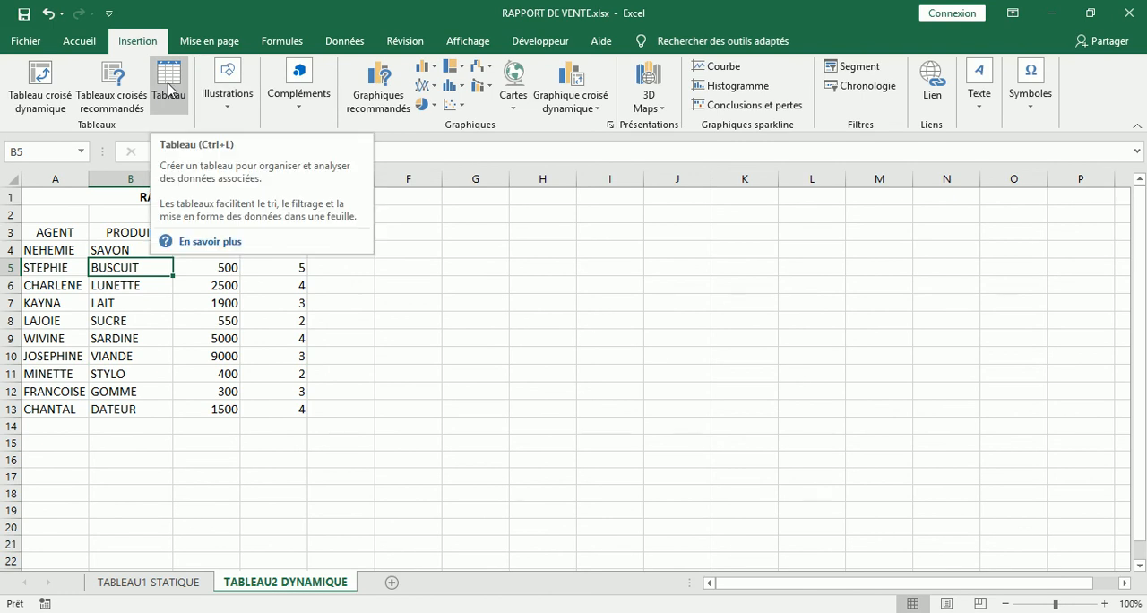
pyautogui.click(167, 87)
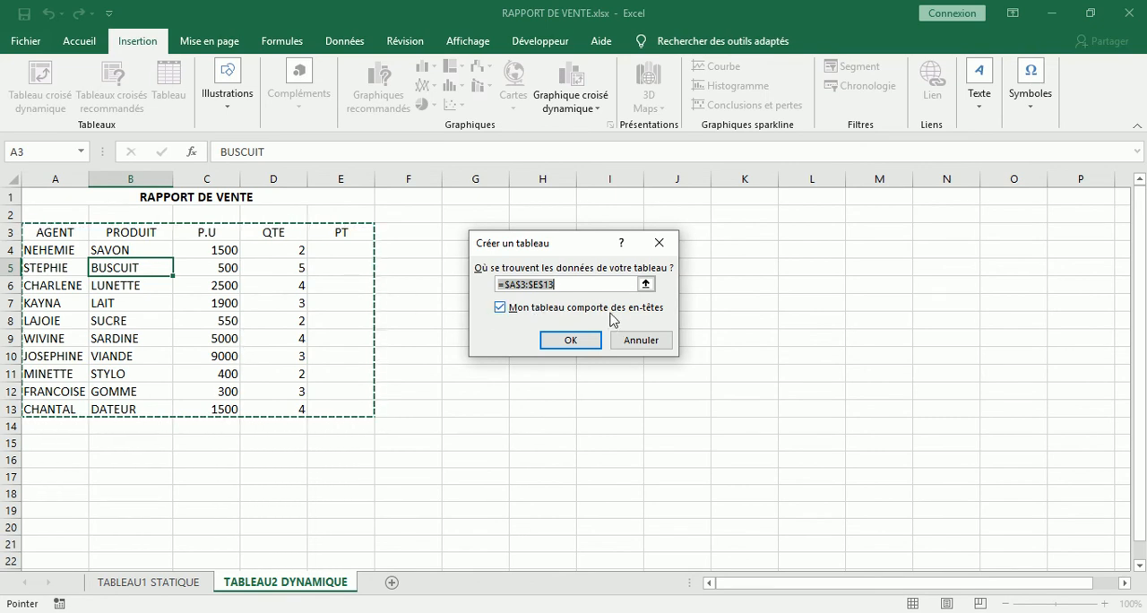
pyautogui.click(583, 342)
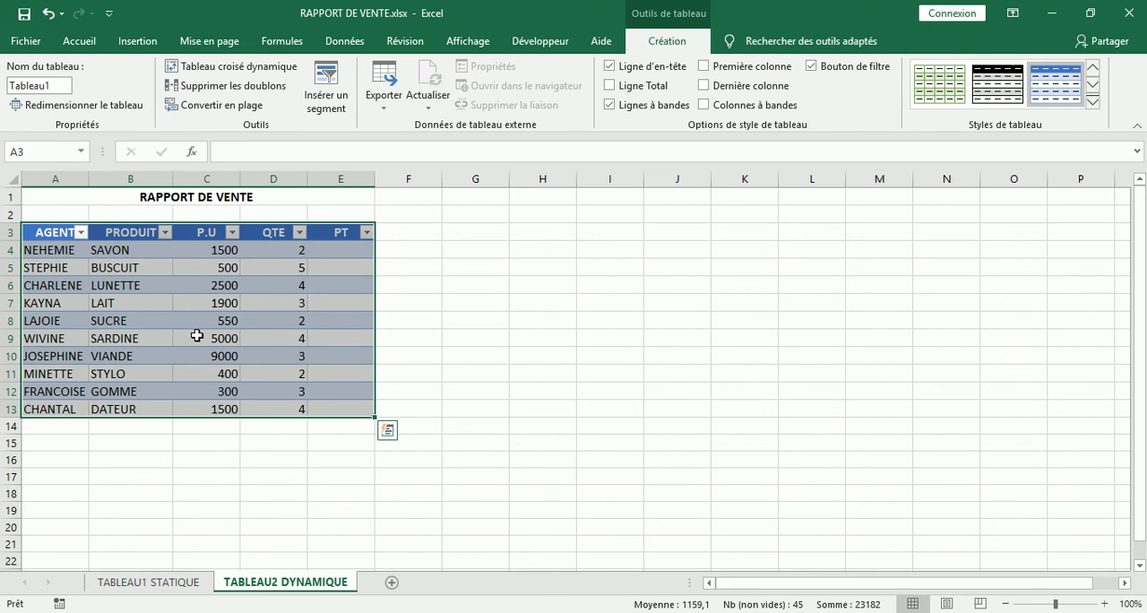
pyautogui.click(598, 283)
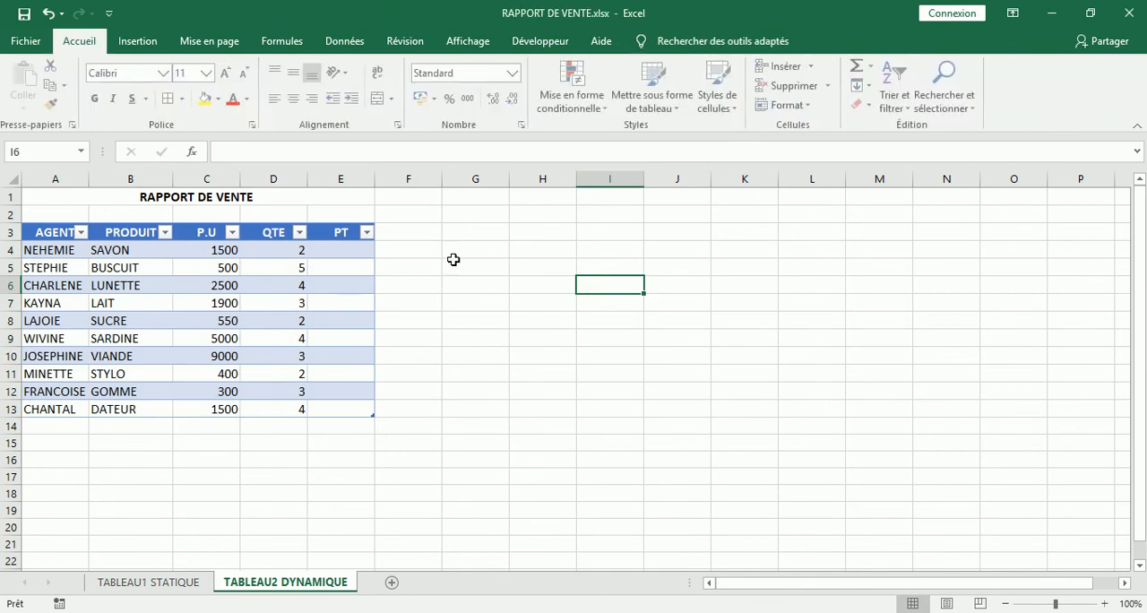
# - Apply the medium table style with a gold header row and grey banded rows to the dynamic table
pyautogui.click(257, 282)
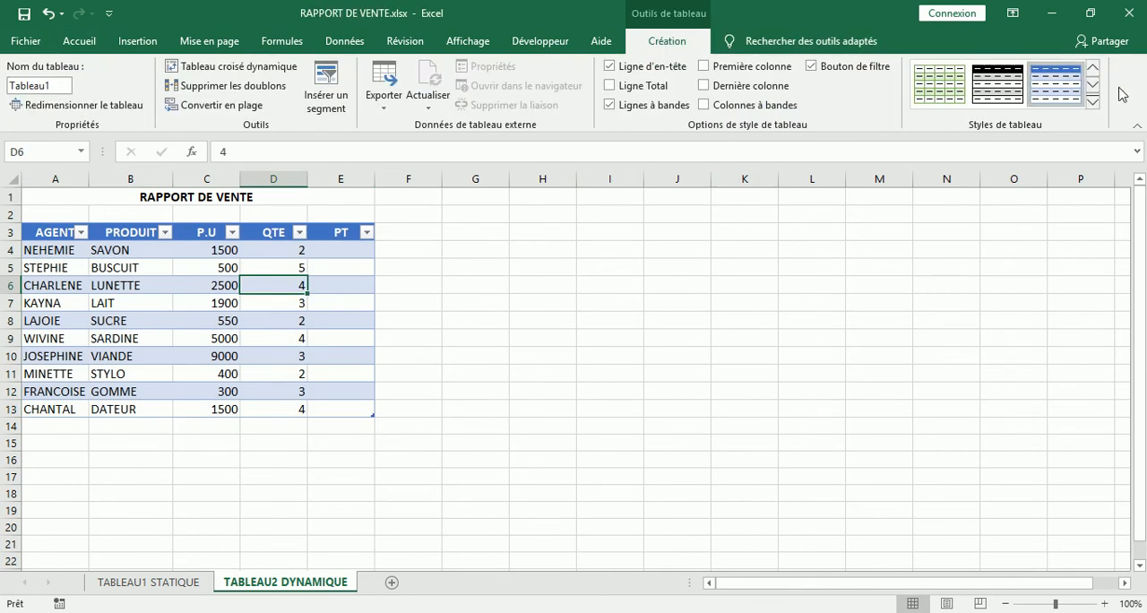
pyautogui.click(1093, 104)
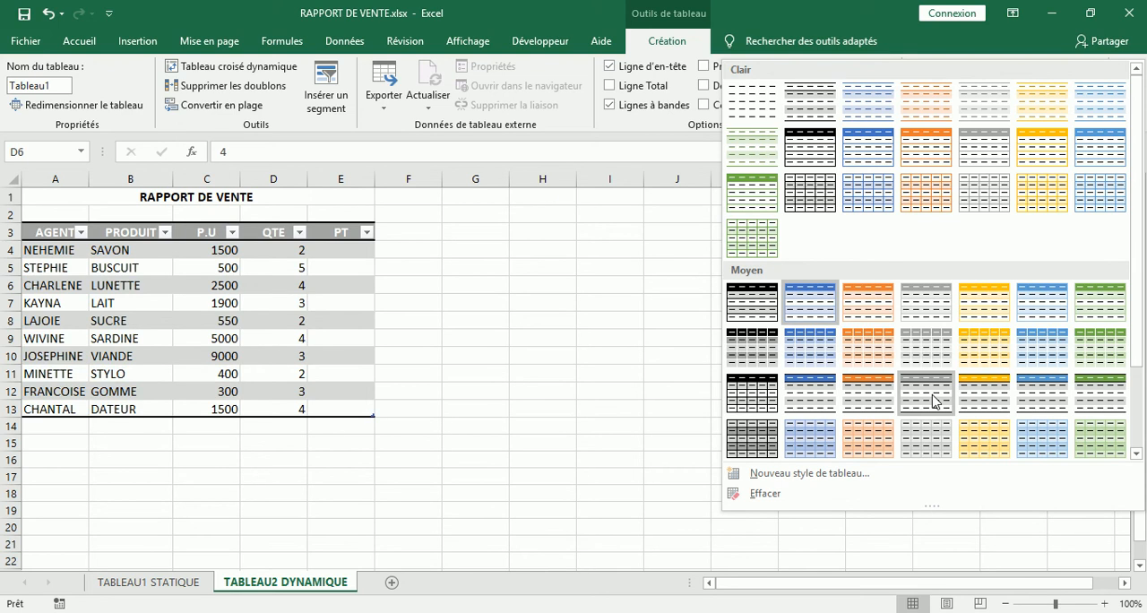
pyautogui.click(999, 396)
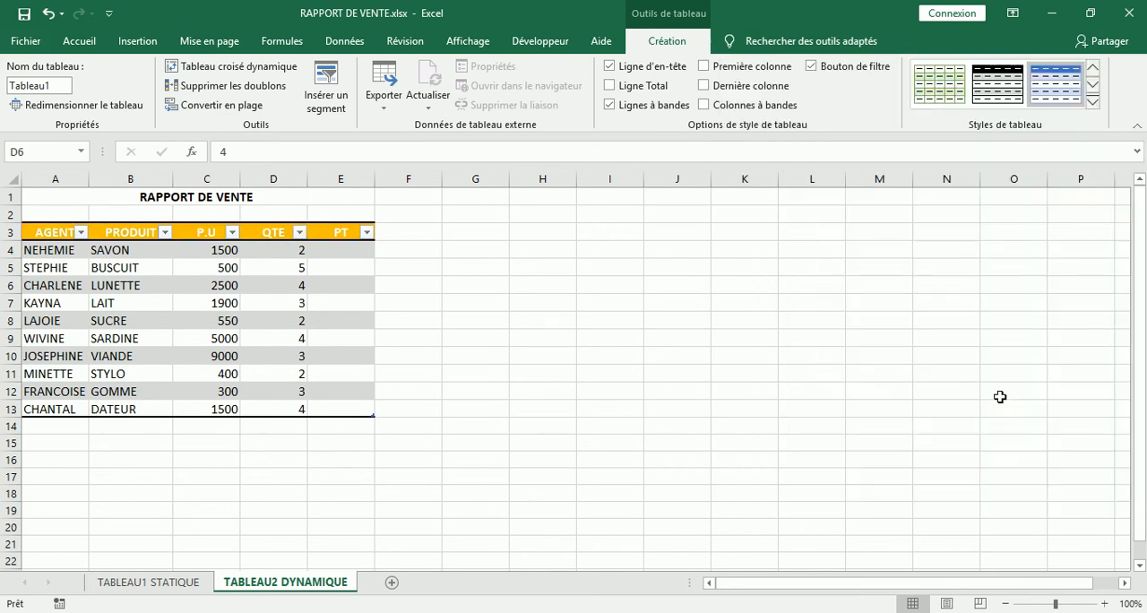
pyautogui.click(639, 320)
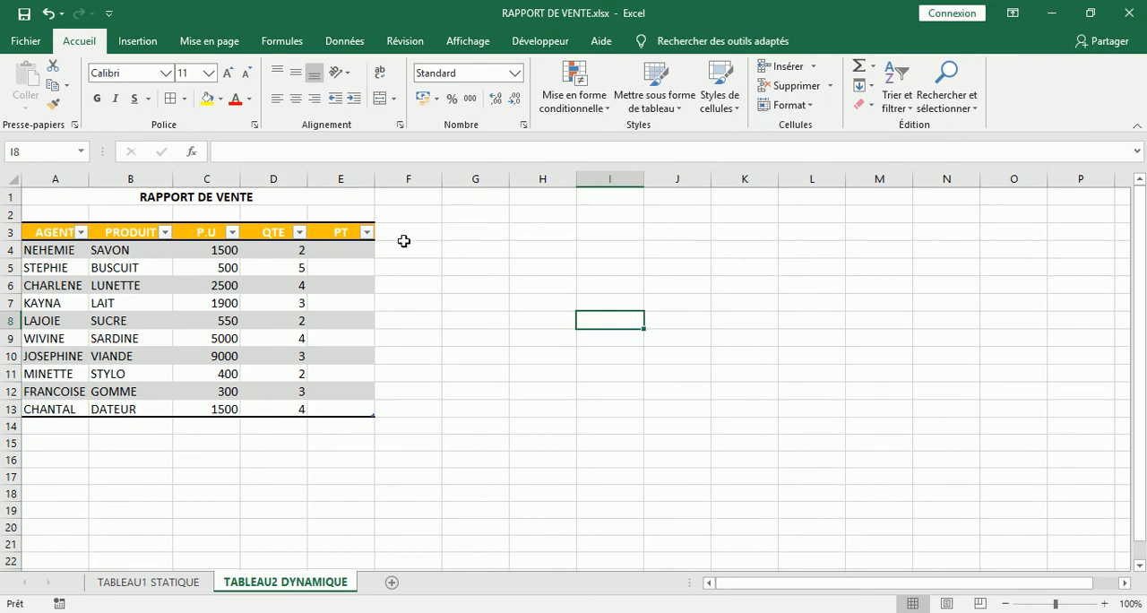
# - Enter a formula in E4 of the PT column that multiplies the row's P.U by its QTE
pyautogui.click(346, 251)
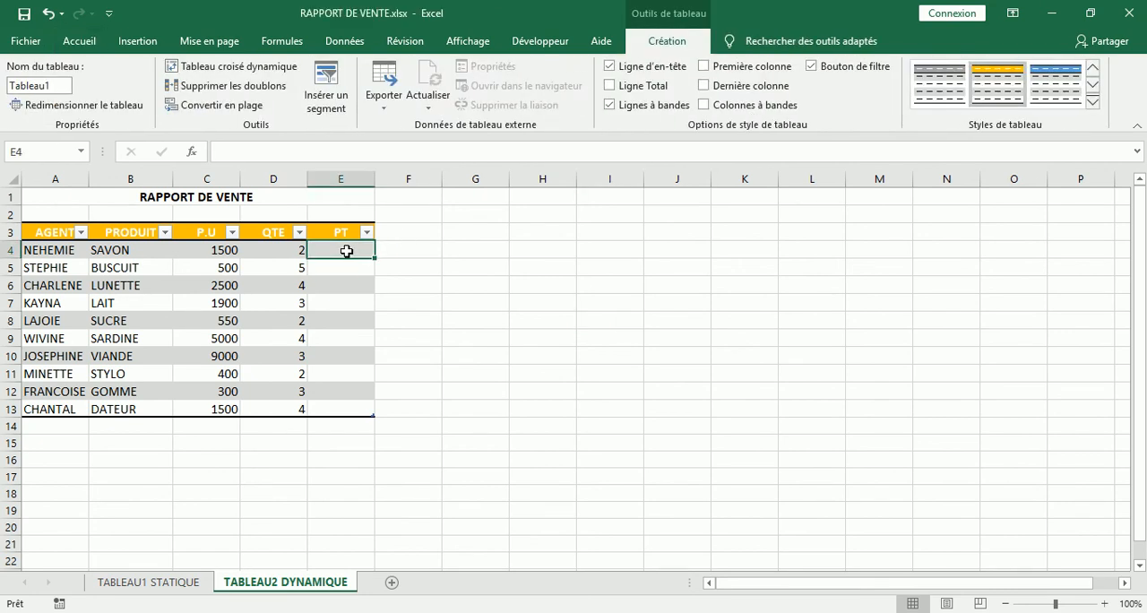
pyautogui.write('+')
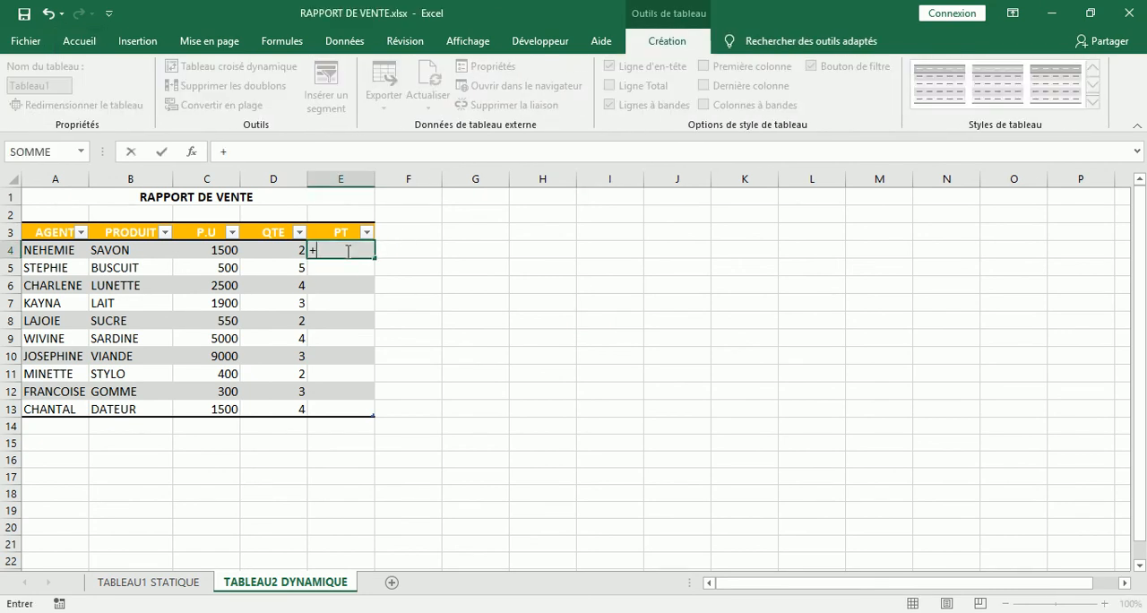
pyautogui.click(223, 249)
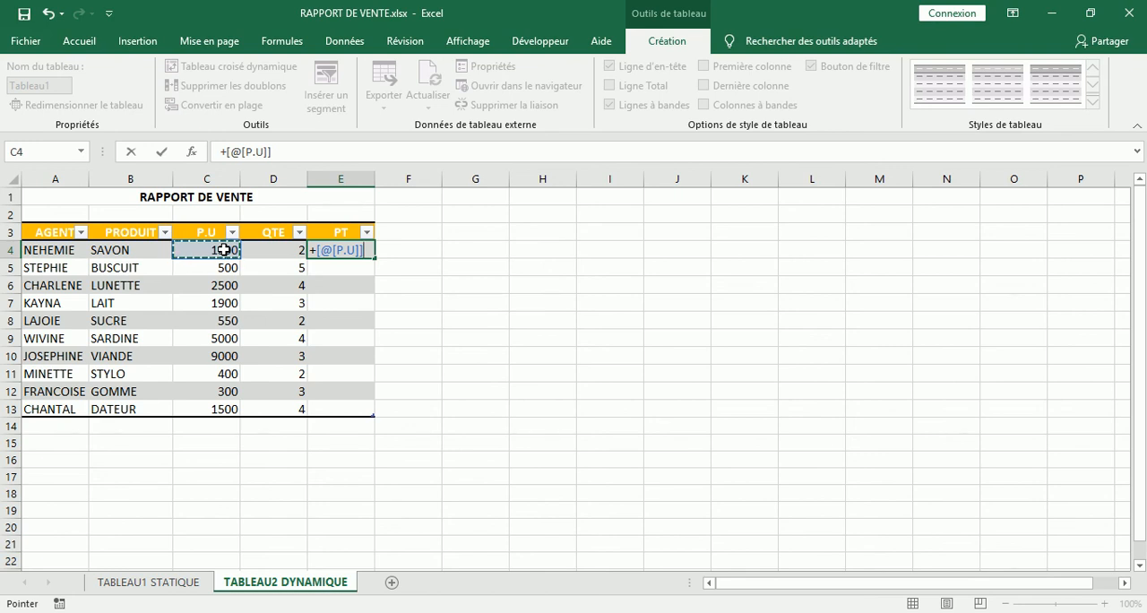
pyautogui.write('*')
pyautogui.click(286, 255)
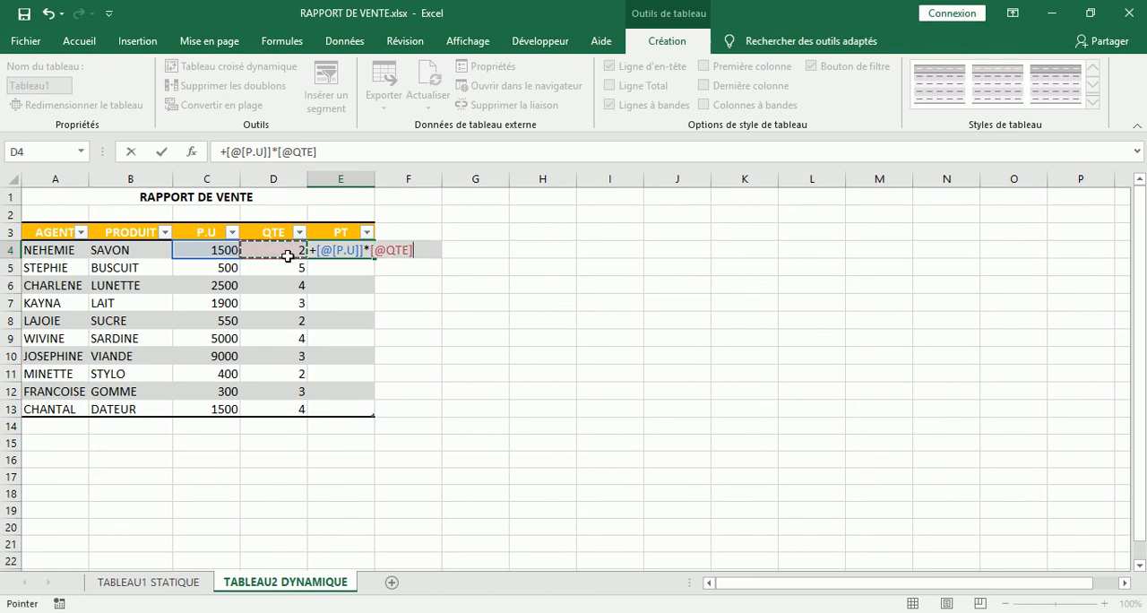
pyautogui.press('Return')
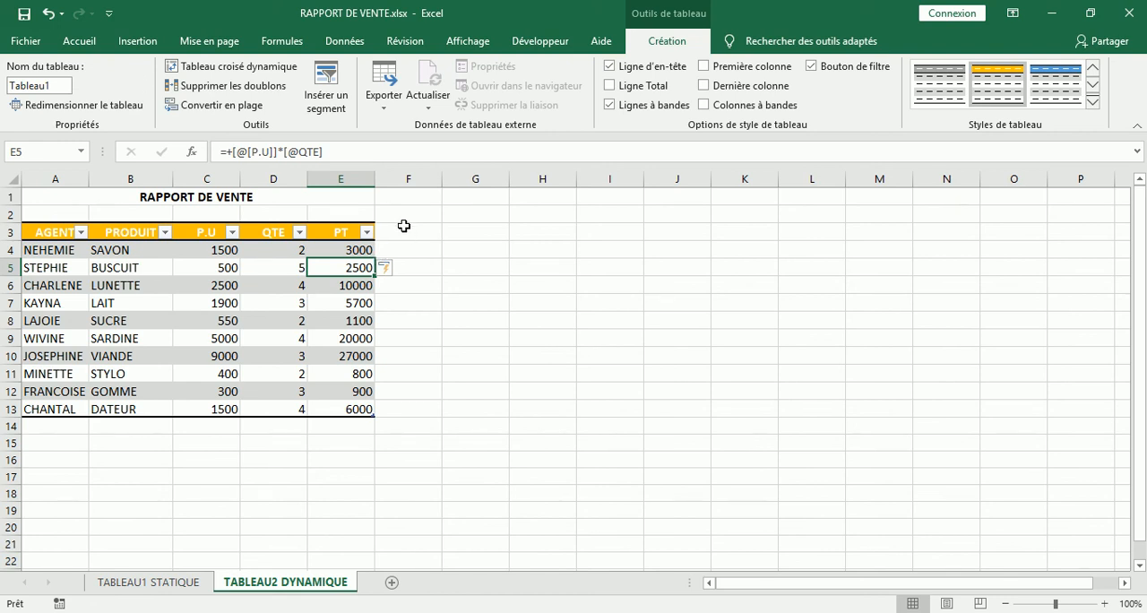
# - Add an OBSERVATION column header in F3 and fit column F's width to its text
pyautogui.click(404, 226)
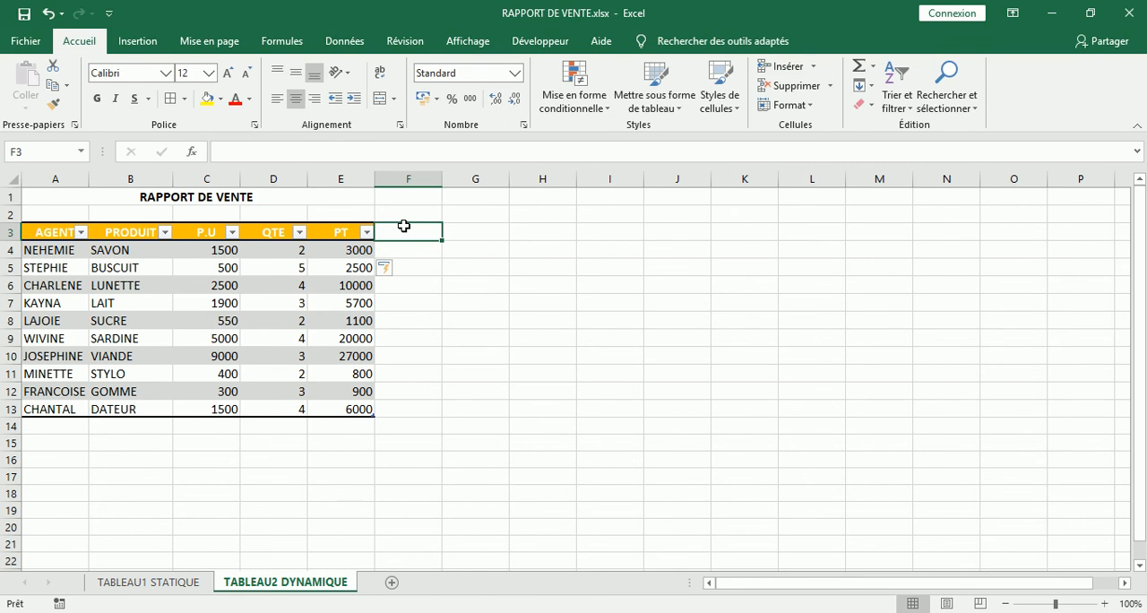
pyautogui.write('O')
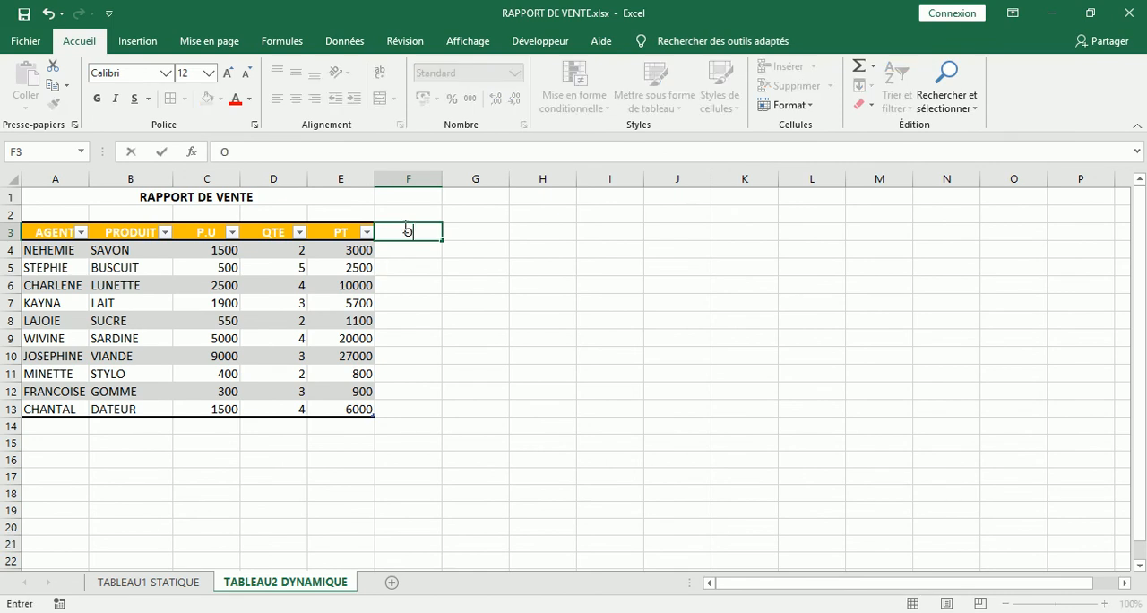
pyautogui.write('BSERVATION')
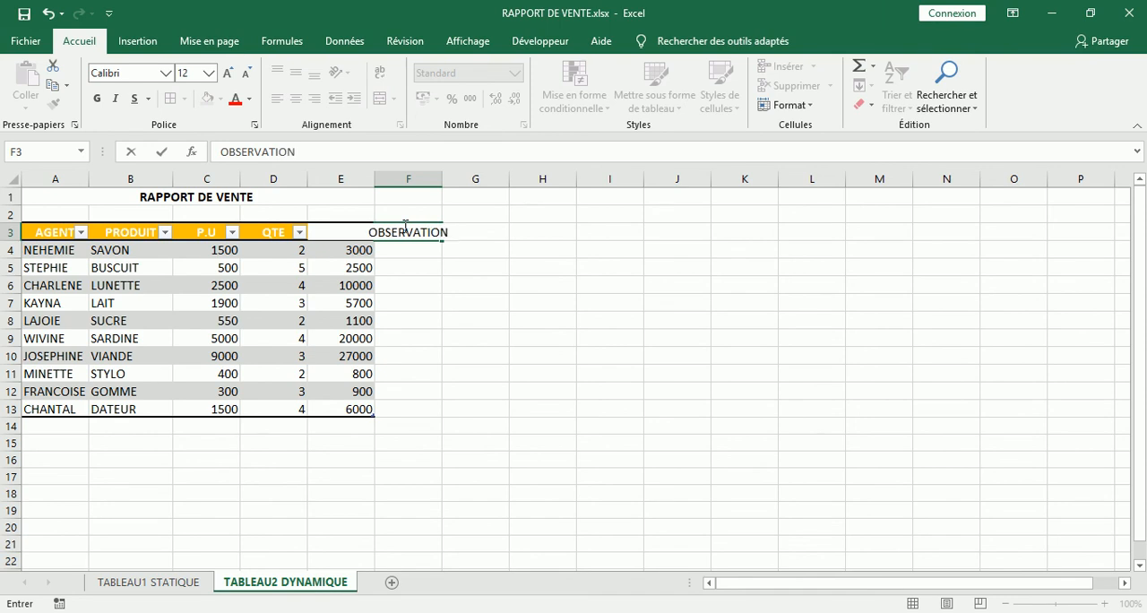
pyautogui.press('Return')
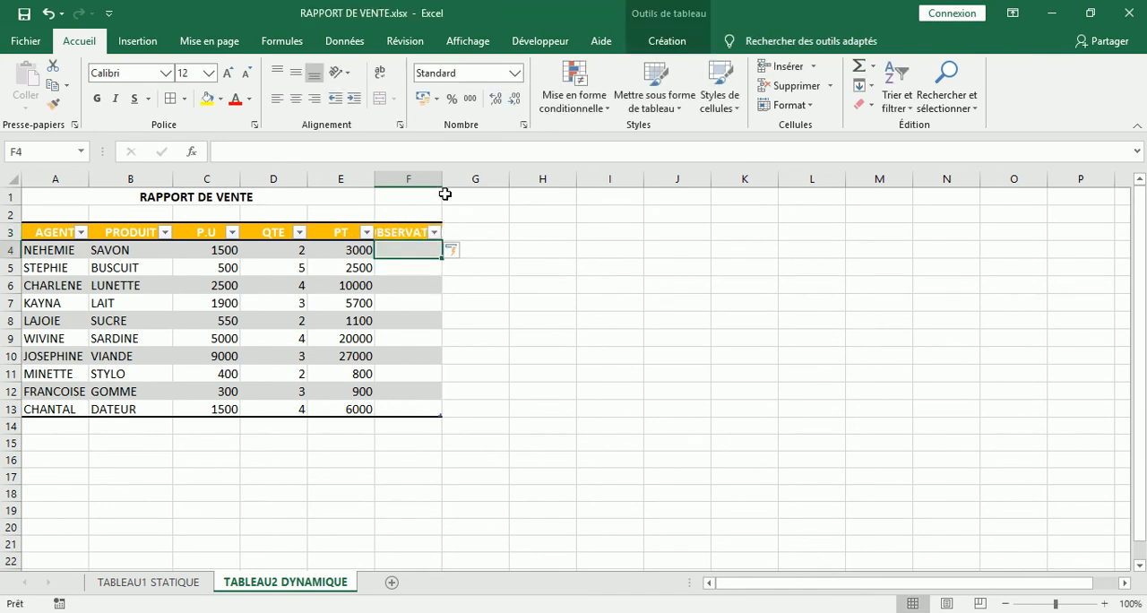
pyautogui.doubleClick(443, 179)
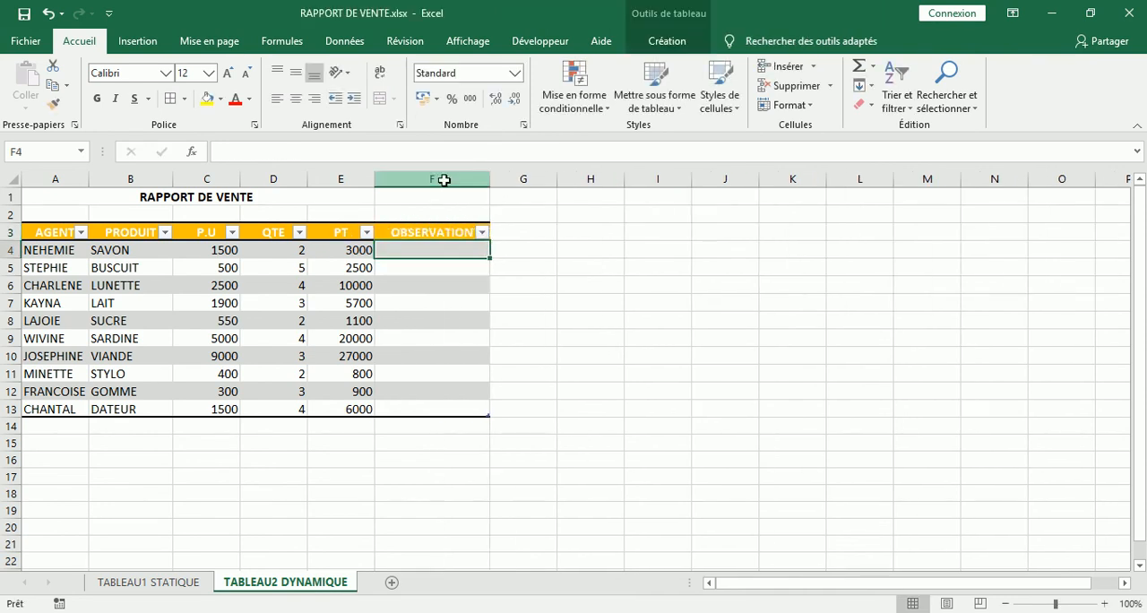
pyautogui.click(444, 178)
pyautogui.click(511, 233)
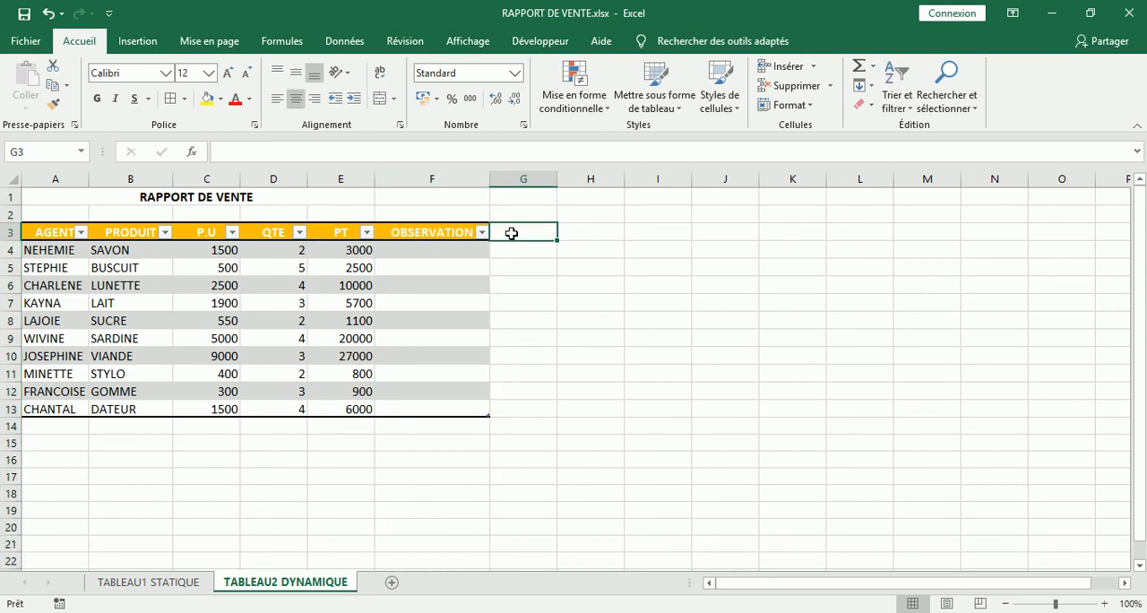
# - Add a record in row 14 with agent TEST, product BONBON, P.U 500 and QTE 4
pyautogui.click(56, 428)
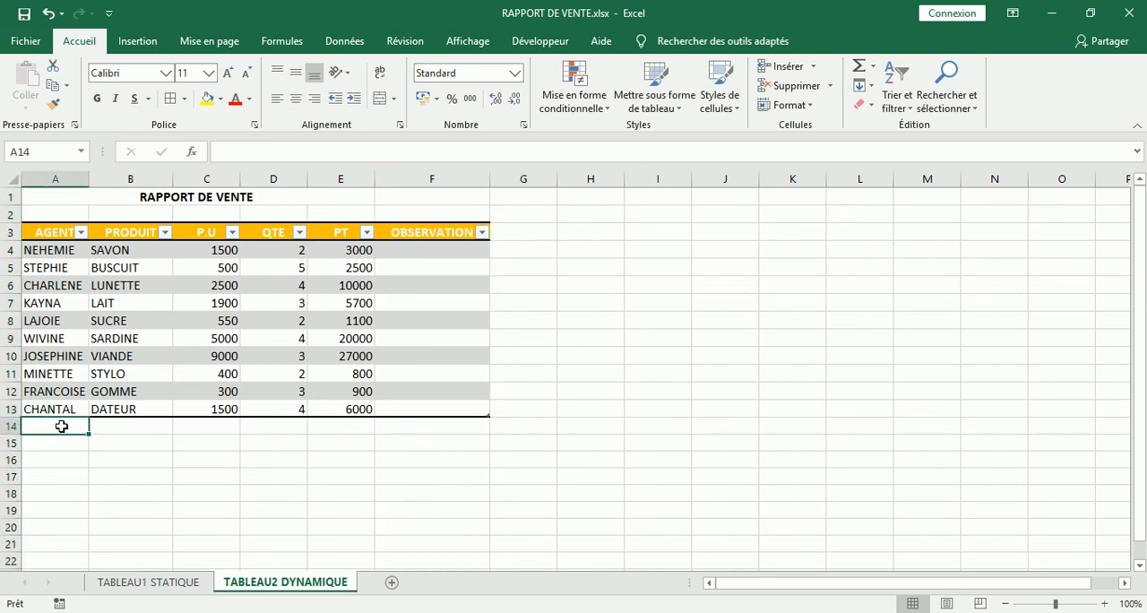
pyautogui.write('TEST')
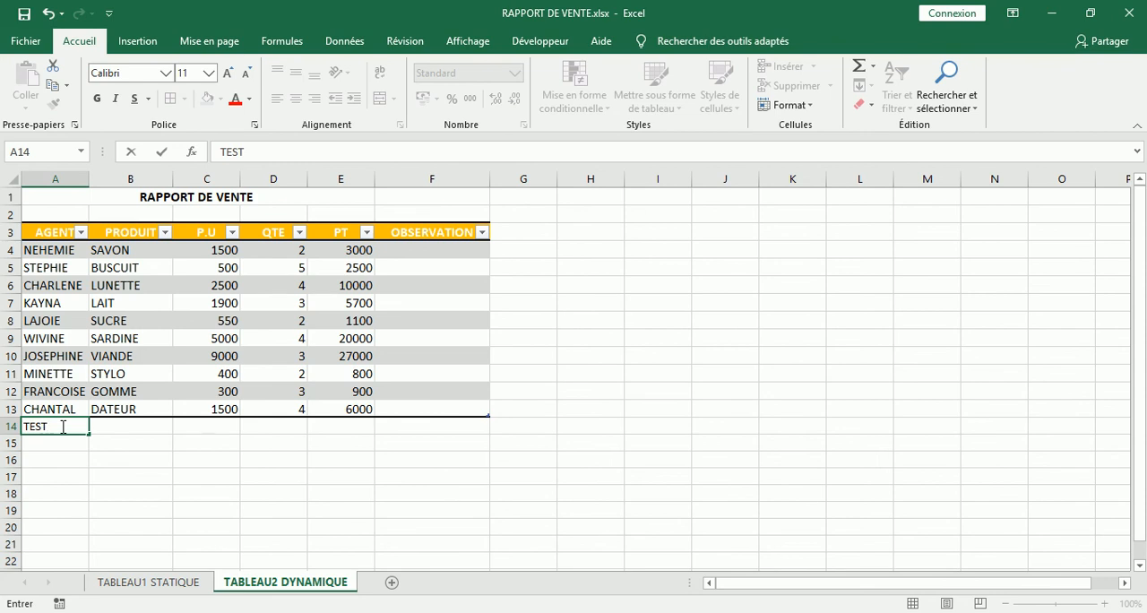
pyautogui.press('Tab')
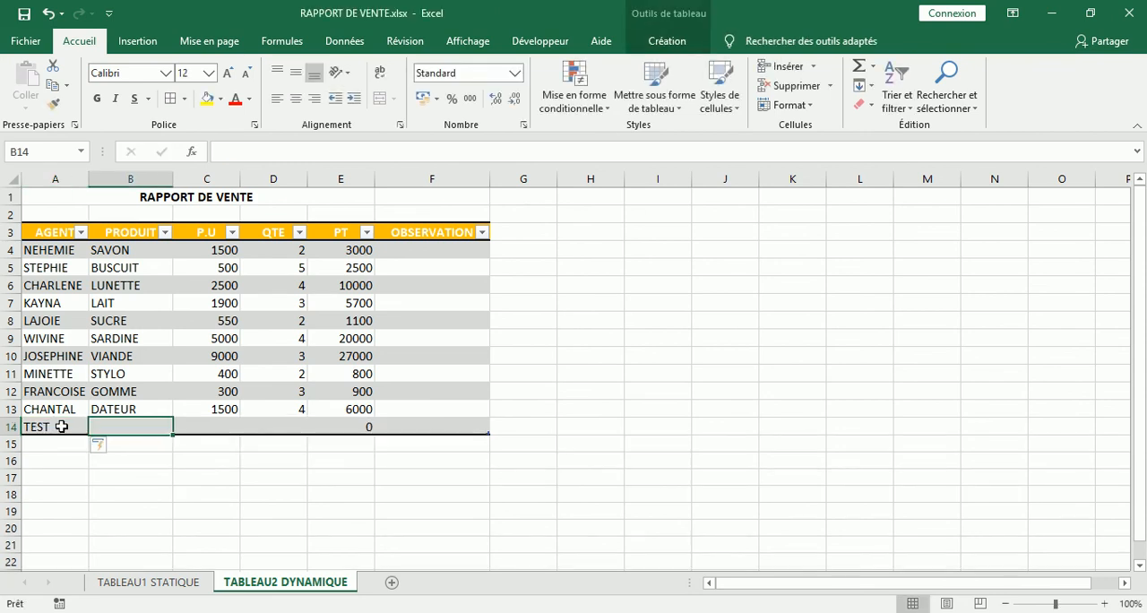
pyautogui.write('BON')
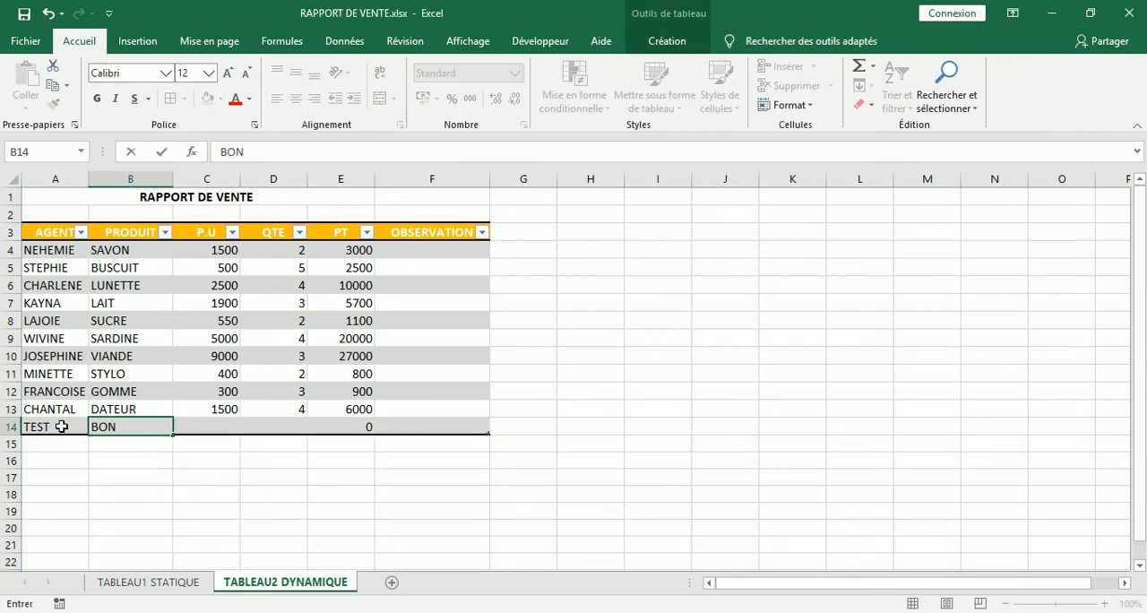
pyautogui.write('BON')
pyautogui.press('Tab')
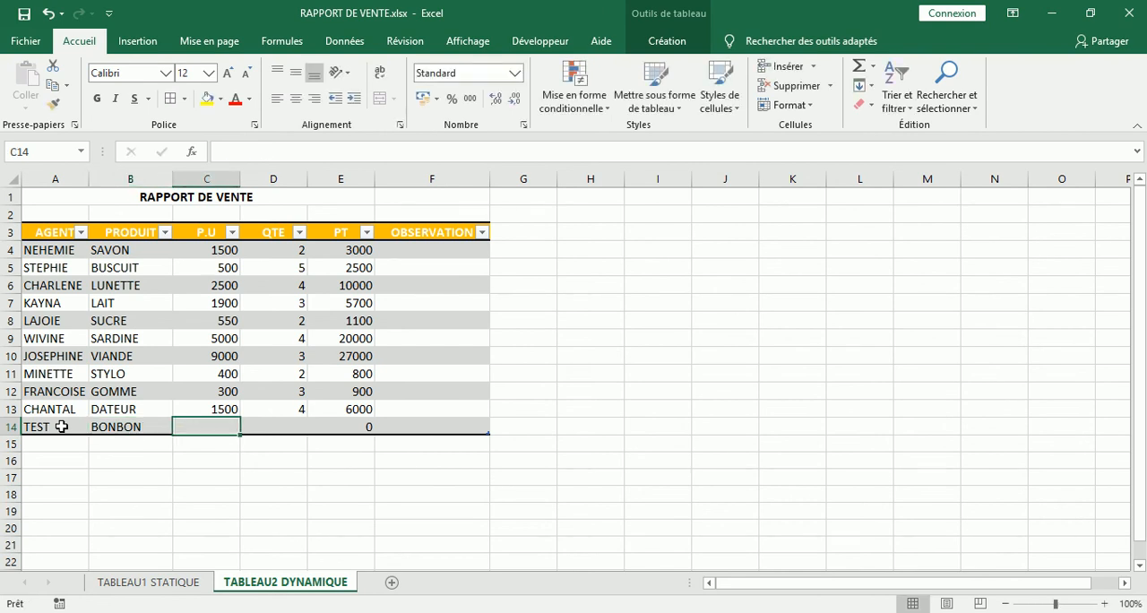
pyautogui.write('500')
pyautogui.press('Tab')
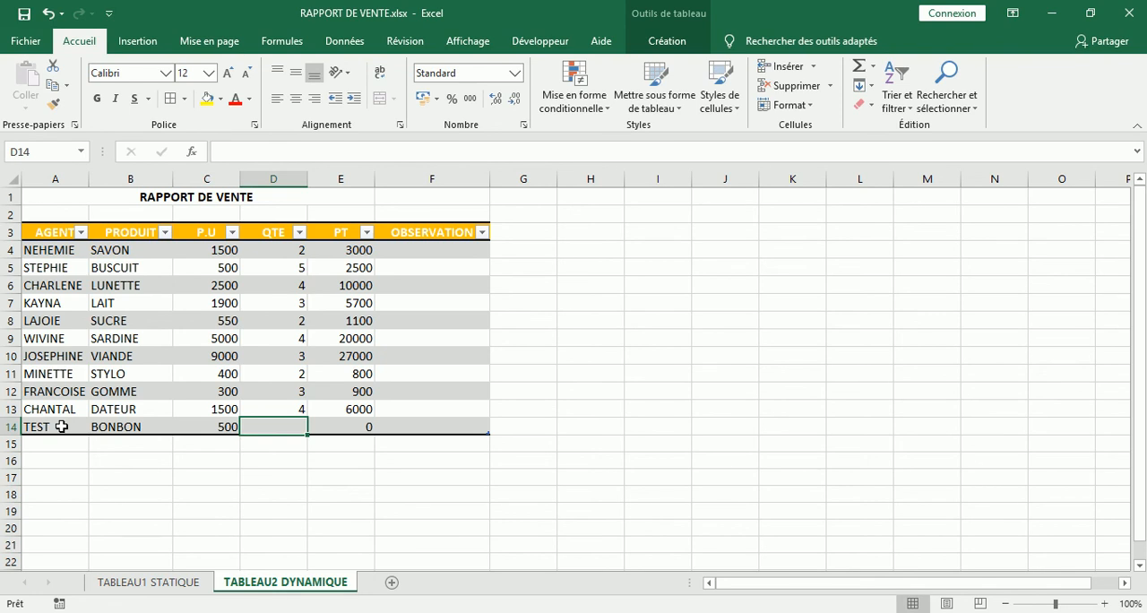
pyautogui.write('4')
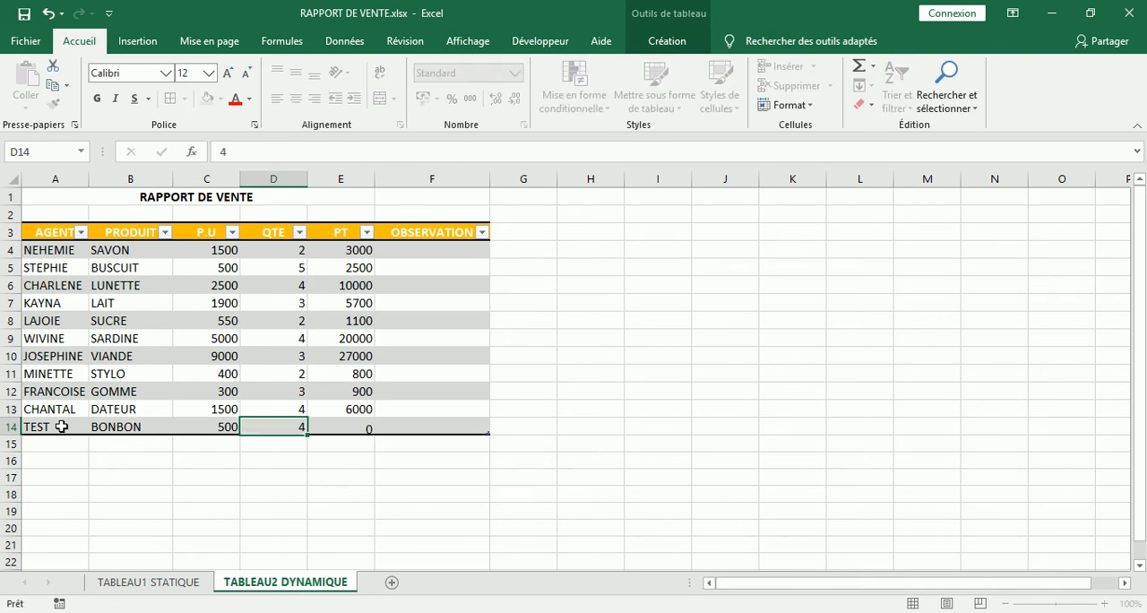
pyautogui.press('Tab')
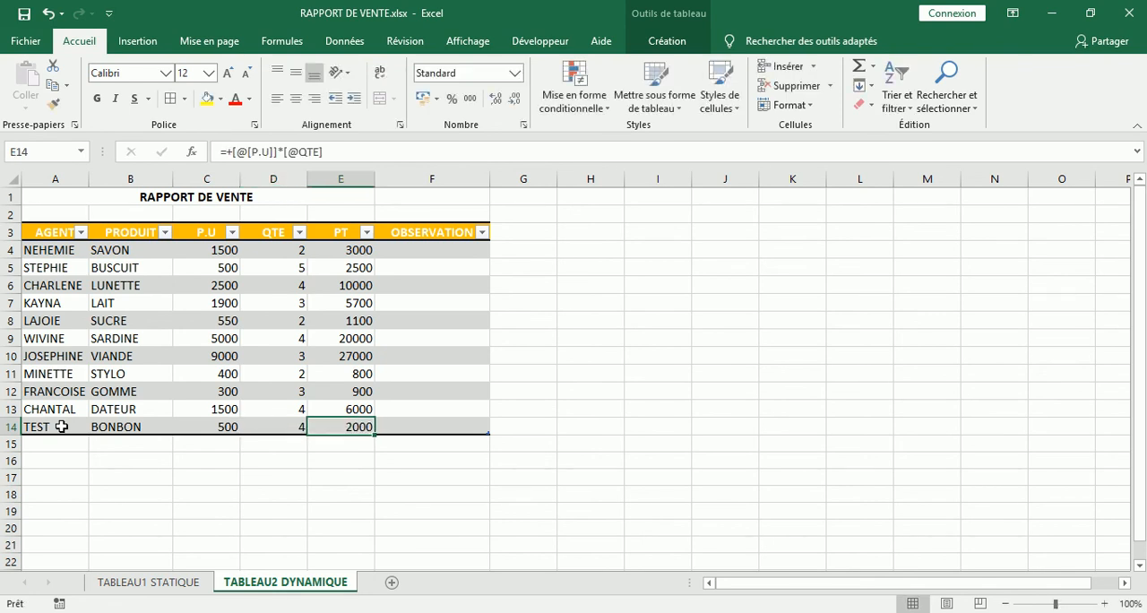
pyautogui.click(510, 445)
# - Add a SIGNATURE column header in G3 and widen column G so the whole header fits
pyautogui.click(511, 231)
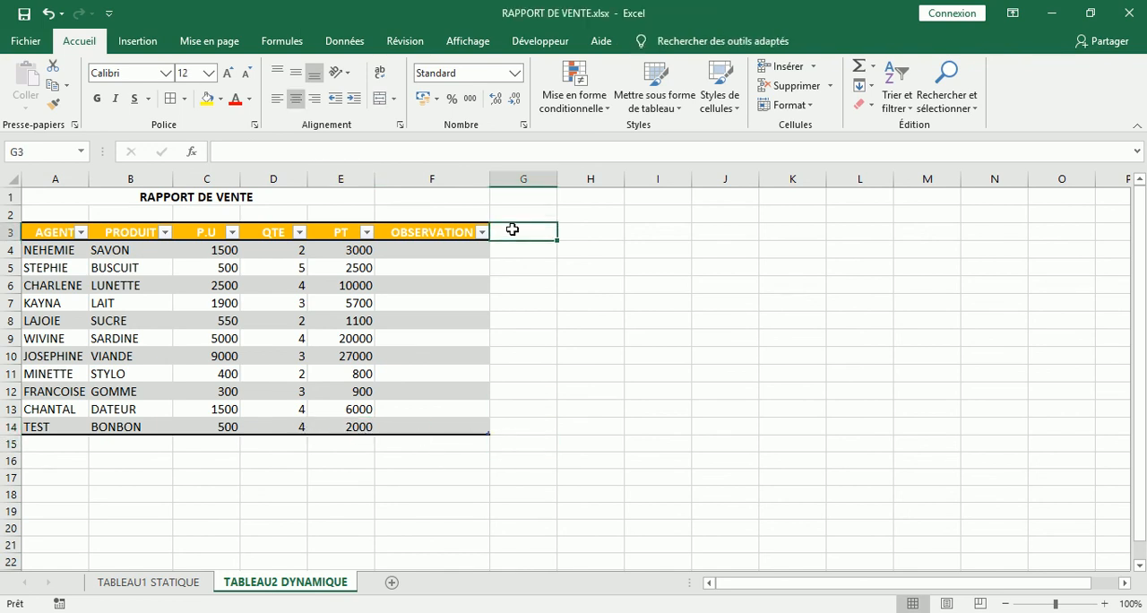
pyautogui.write('SIGNATURE')
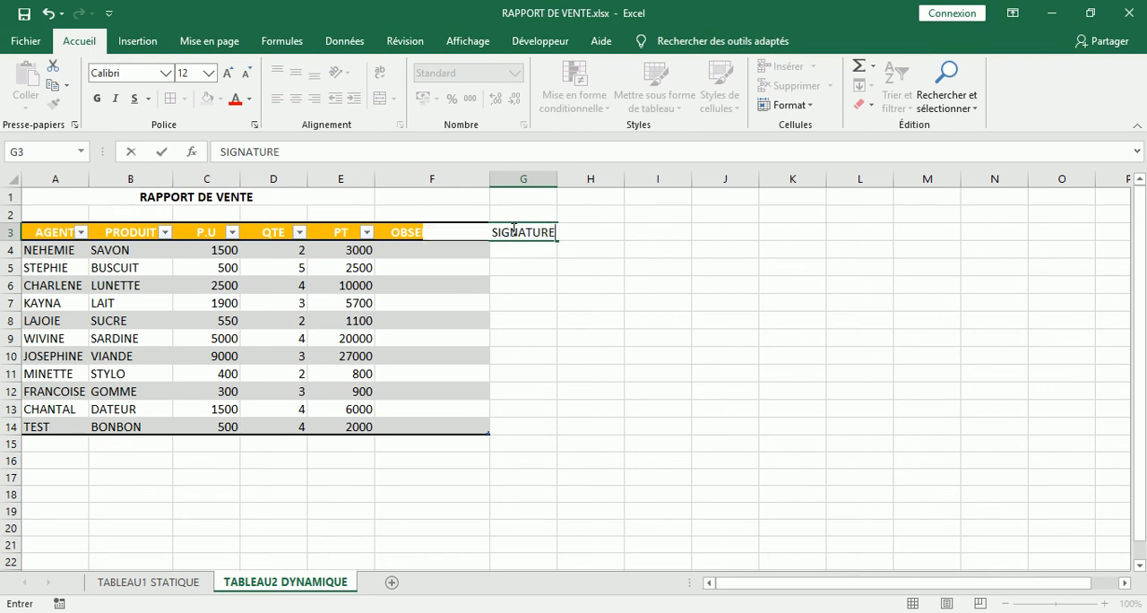
pyautogui.press('Return')
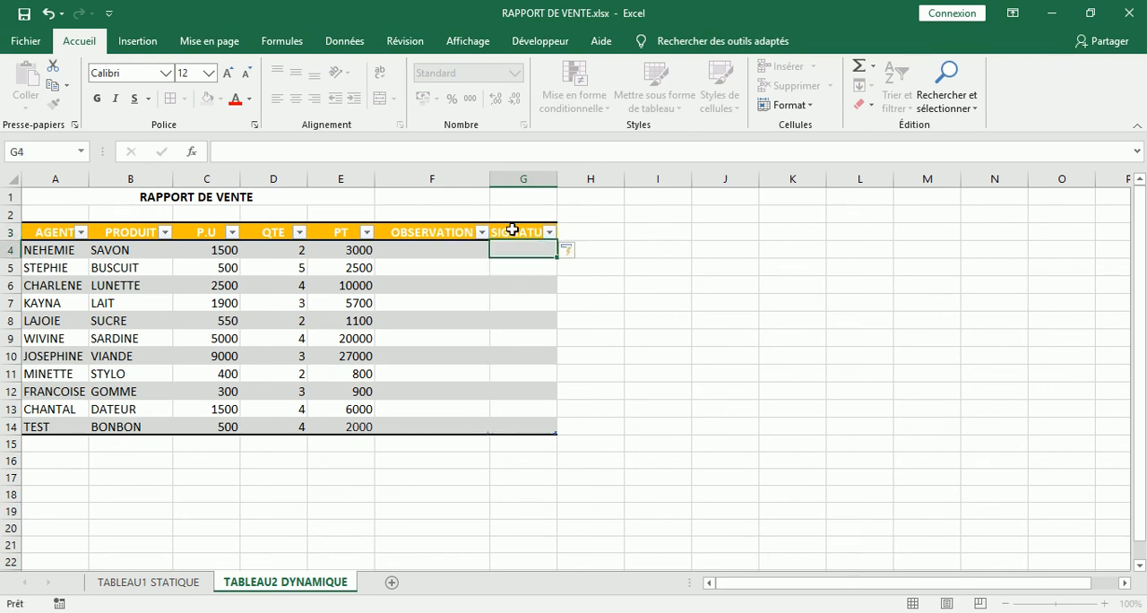
pyautogui.moveTo(556, 180); pyautogui.dragTo(588, 180)
pyautogui.click(626, 233)
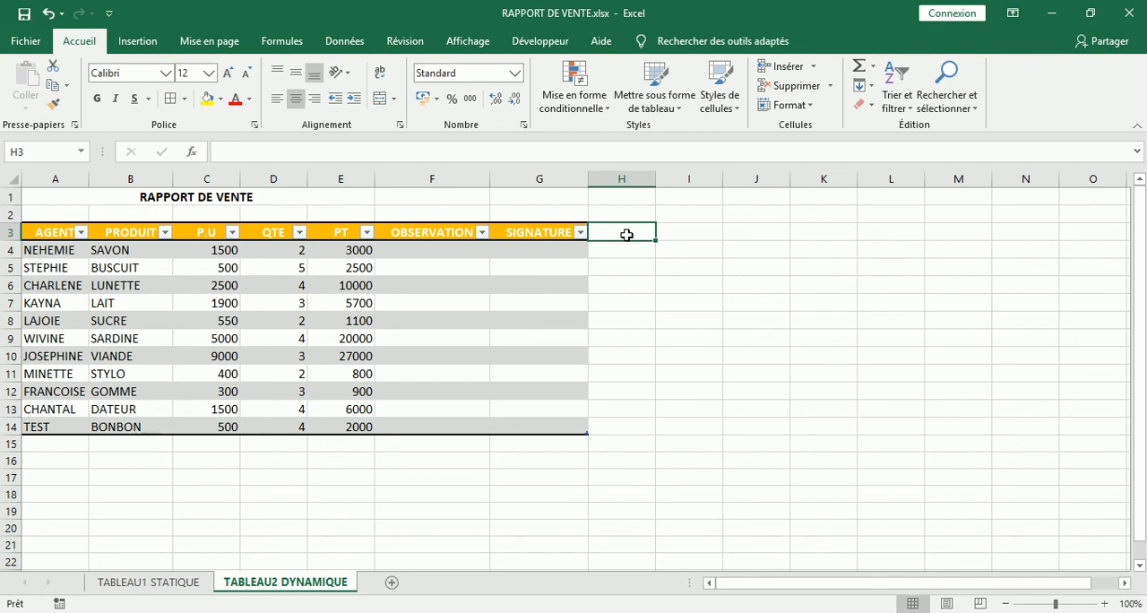
# - Preview the dynamic sheet's printout, then compare its table with the one on the TABLEAU1 STATIQUE sheet
pyautogui.hotkey('ctrl', 'p')
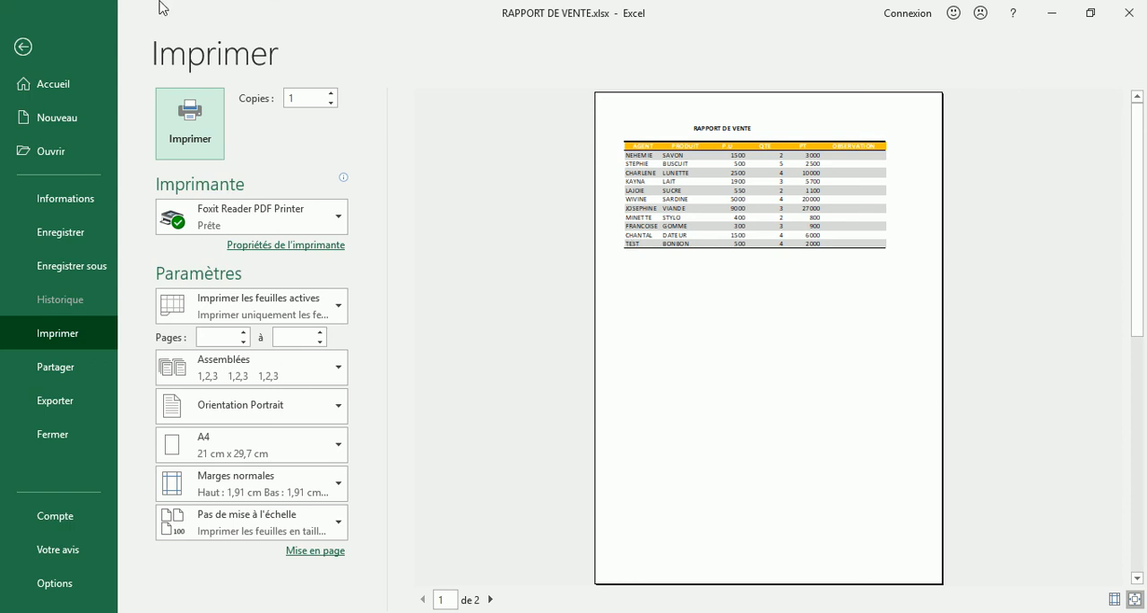
pyautogui.click(27, 46)
pyautogui.click(601, 341)
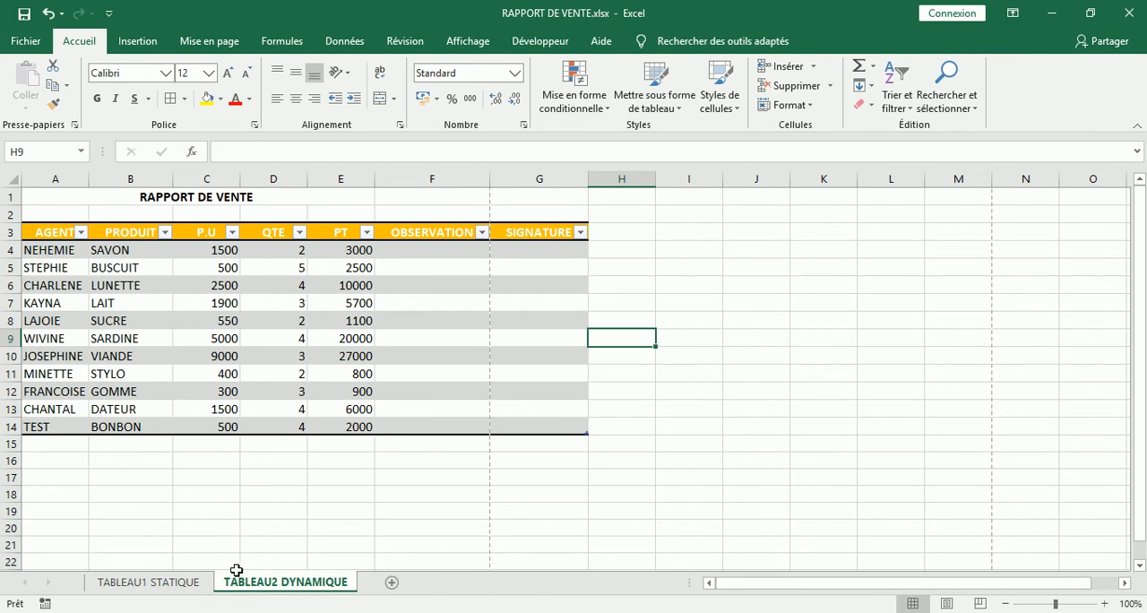
pyautogui.click(189, 584)
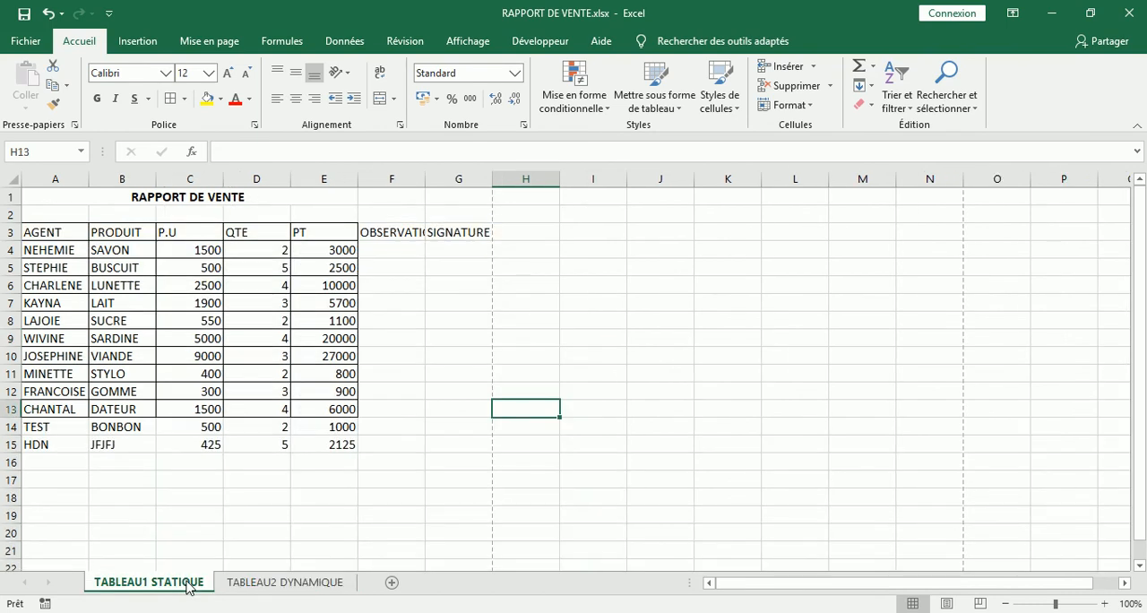
pyautogui.click(299, 585)
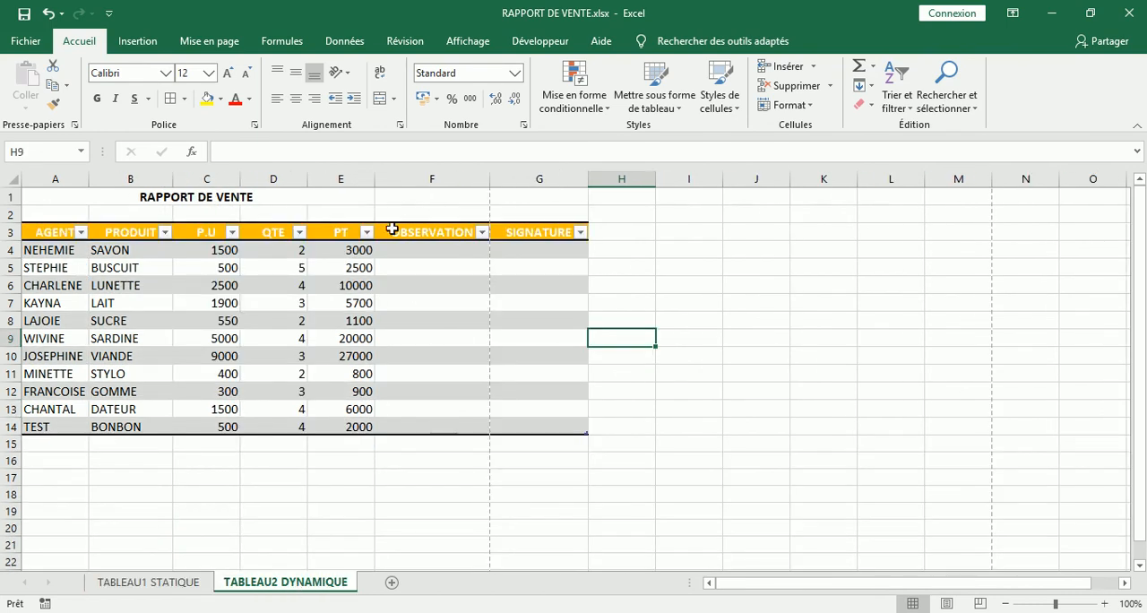
# - Rename the table on the TABLEAU2 DYNAMIQUE sheet to t_dynamique
pyautogui.click(397, 343)
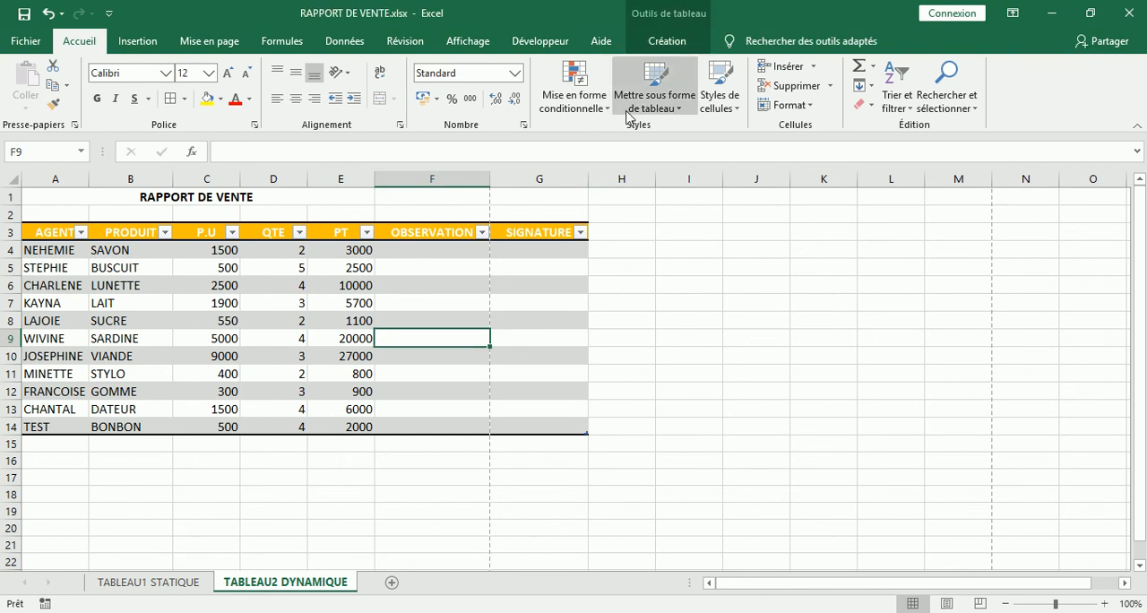
pyautogui.click(666, 41)
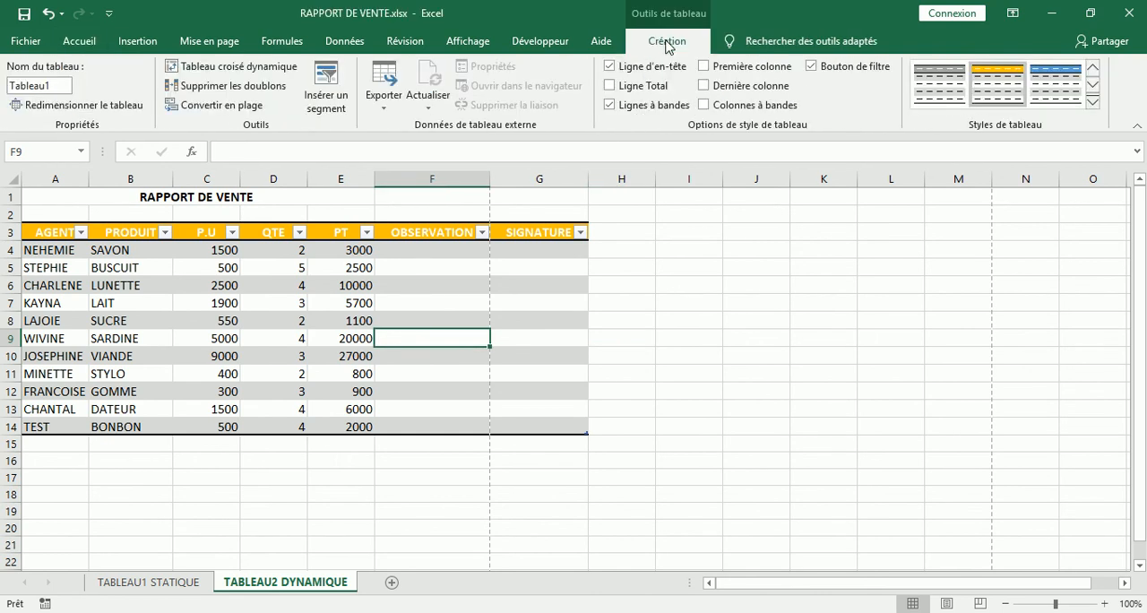
pyautogui.click(62, 86)
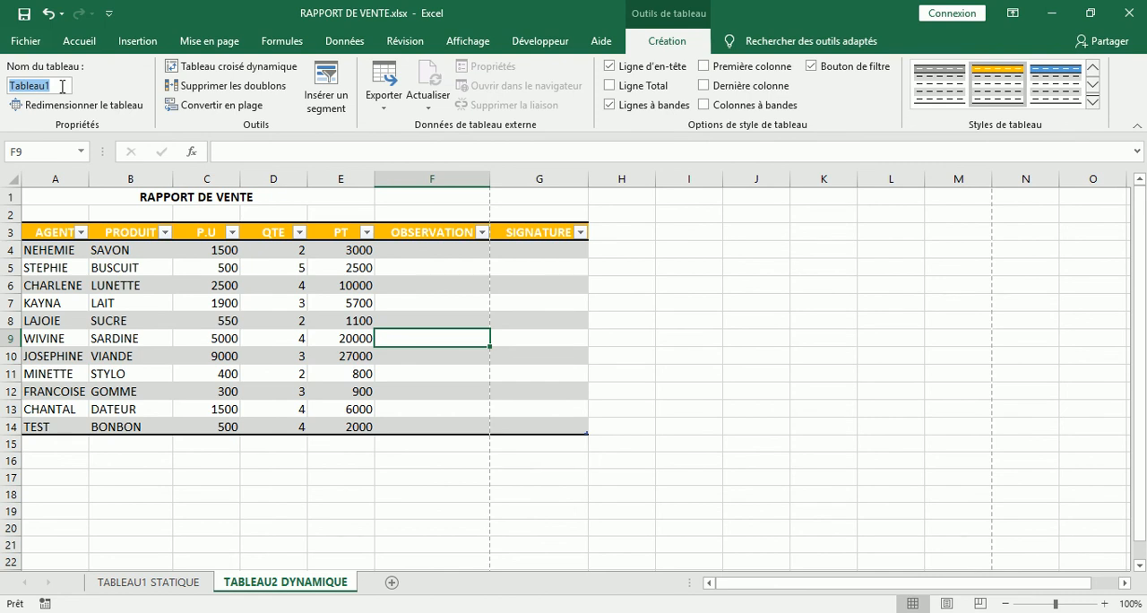
pyautogui.press('BackSpace')
pyautogui.write('t')
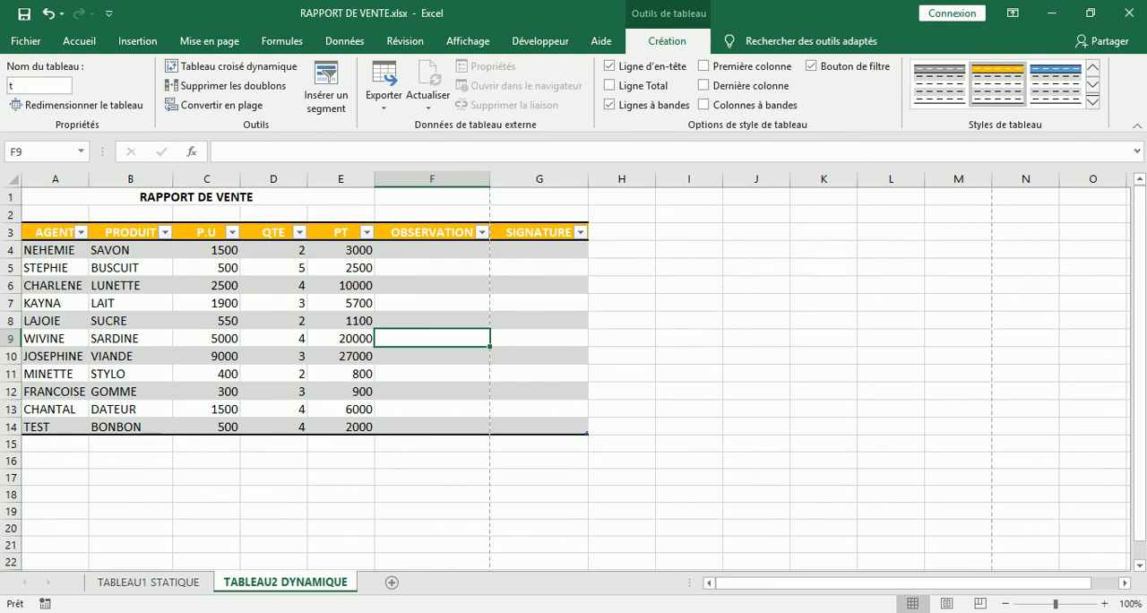
pyautogui.press('BackSpace')
pyautogui.write('t_f')
pyautogui.press('BackSpace')
pyautogui.write('dynam')
pyautogui.write('que')
# - On the TABLEAU1 STATIQUE sheet, apply all borders to the OBSERVATION and SIGNATURE columns, range F3:G13
pyautogui.click(175, 584)
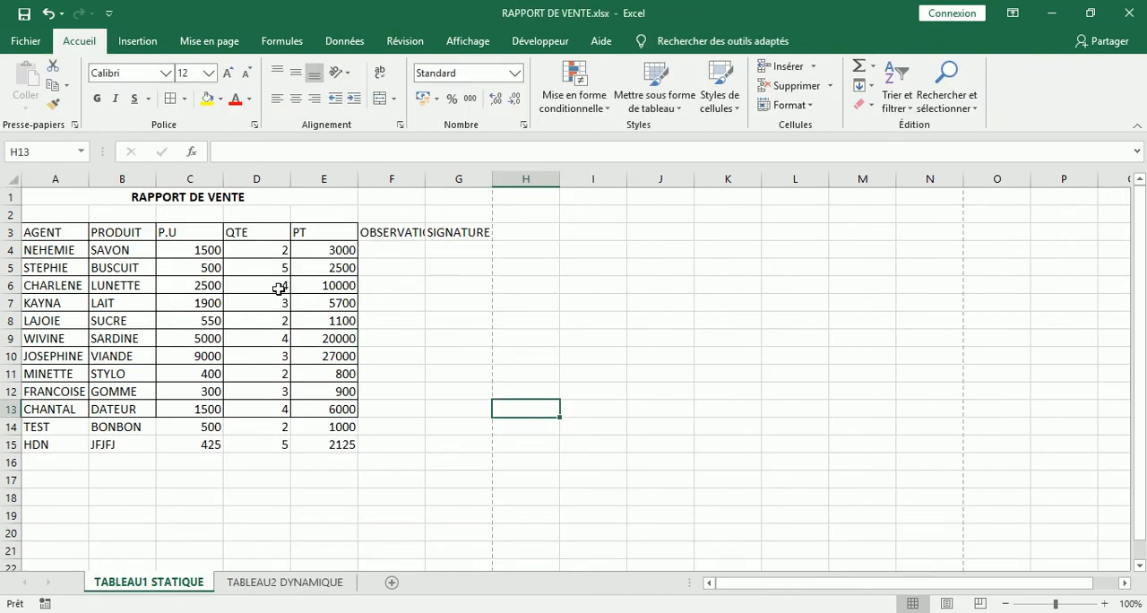
pyautogui.click(574, 268)
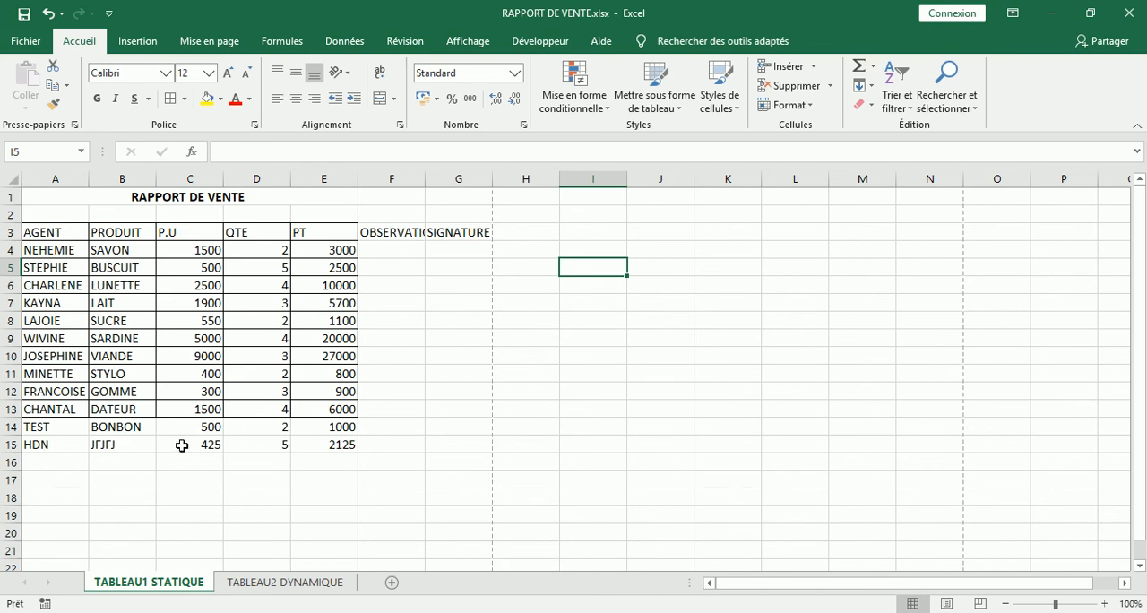
pyautogui.moveTo(373, 233); pyautogui.dragTo(468, 405)
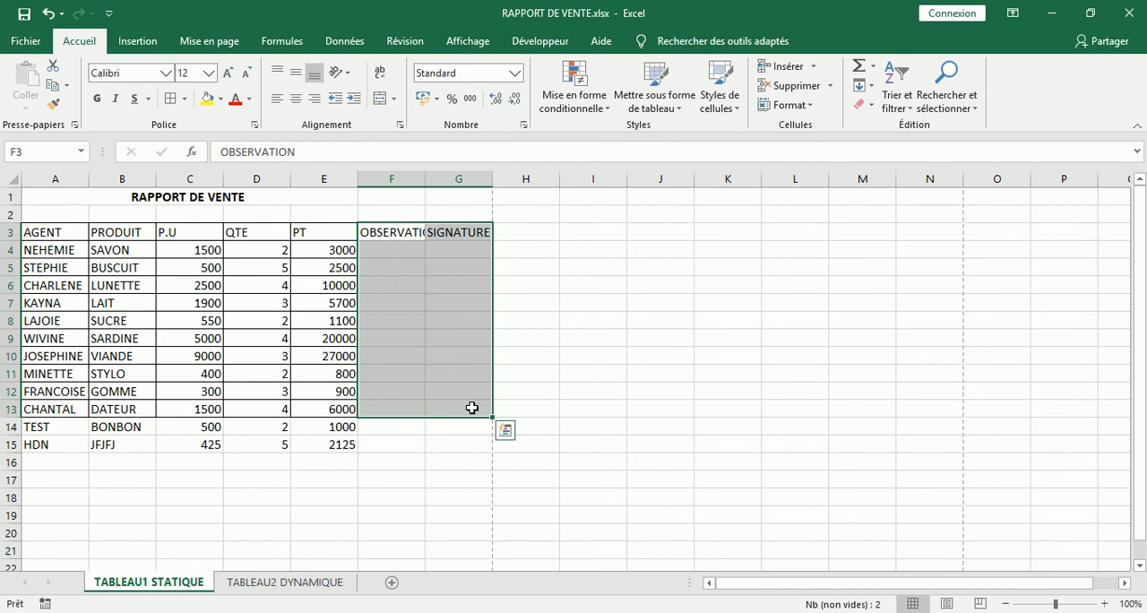
pyautogui.click(183, 99)
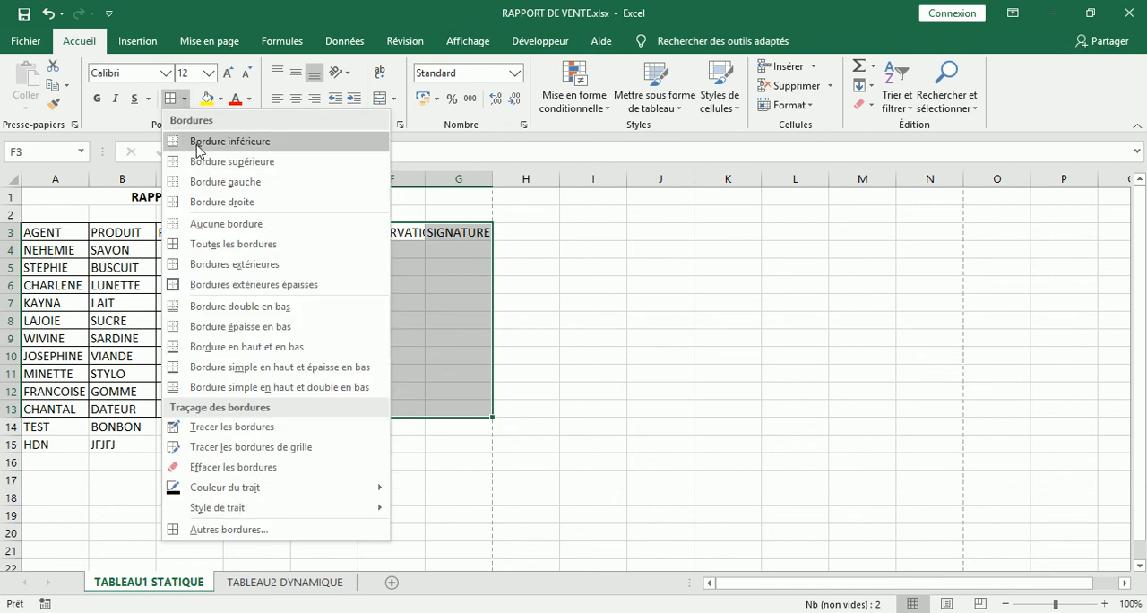
pyautogui.click(223, 245)
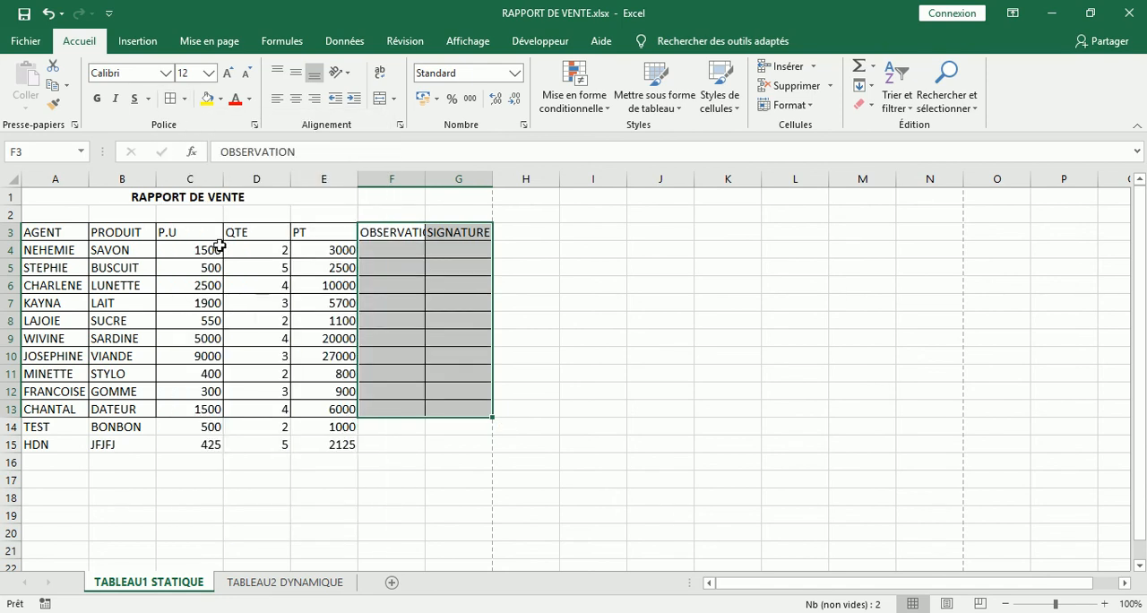
pyautogui.click(614, 301)
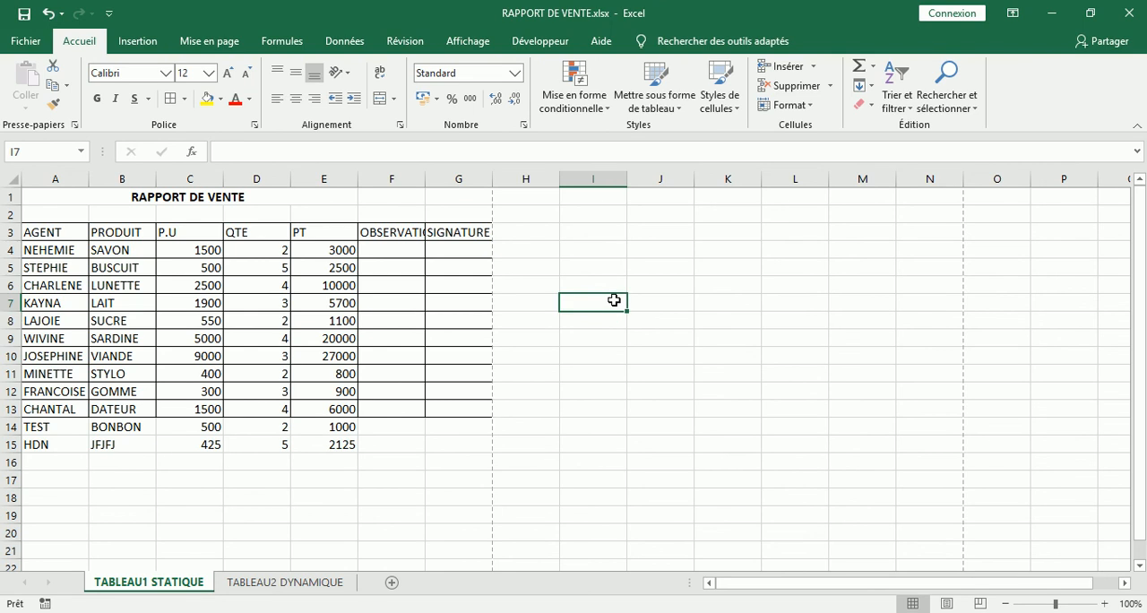
# - Enter ghshs as a test column header in H3, beside the static table's SIGNATURE header
pyautogui.click(524, 226)
pyautogui.write('ghshs')
pyautogui.click(600, 233)
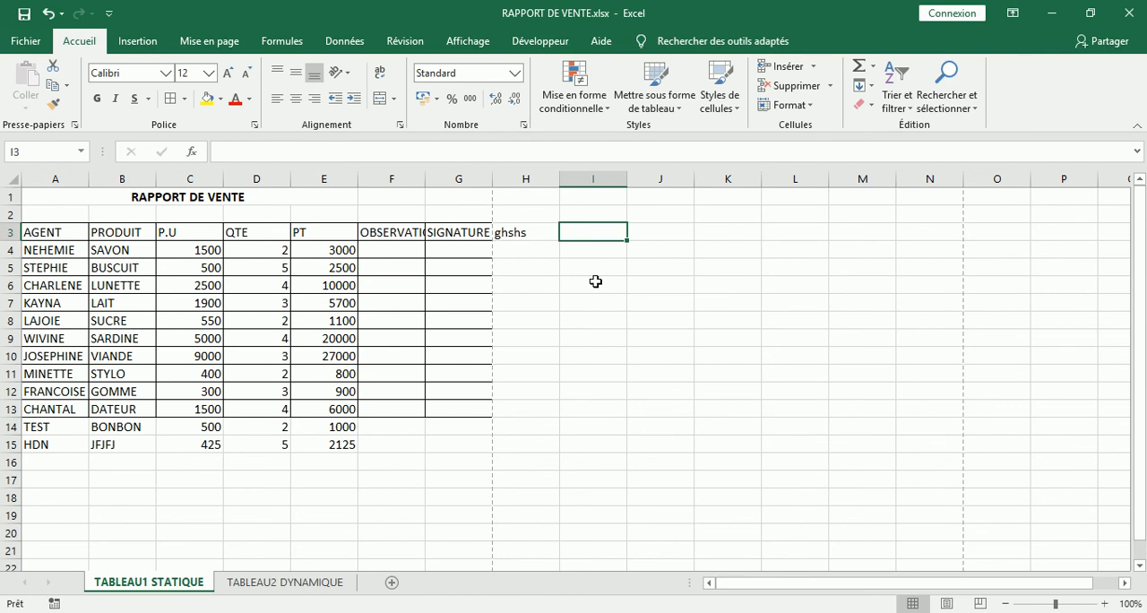
# - On the TABLEAU2 DYNAMIQUE sheet, add a test column header tset in H3, and minimize the workbook window
pyautogui.click(304, 584)
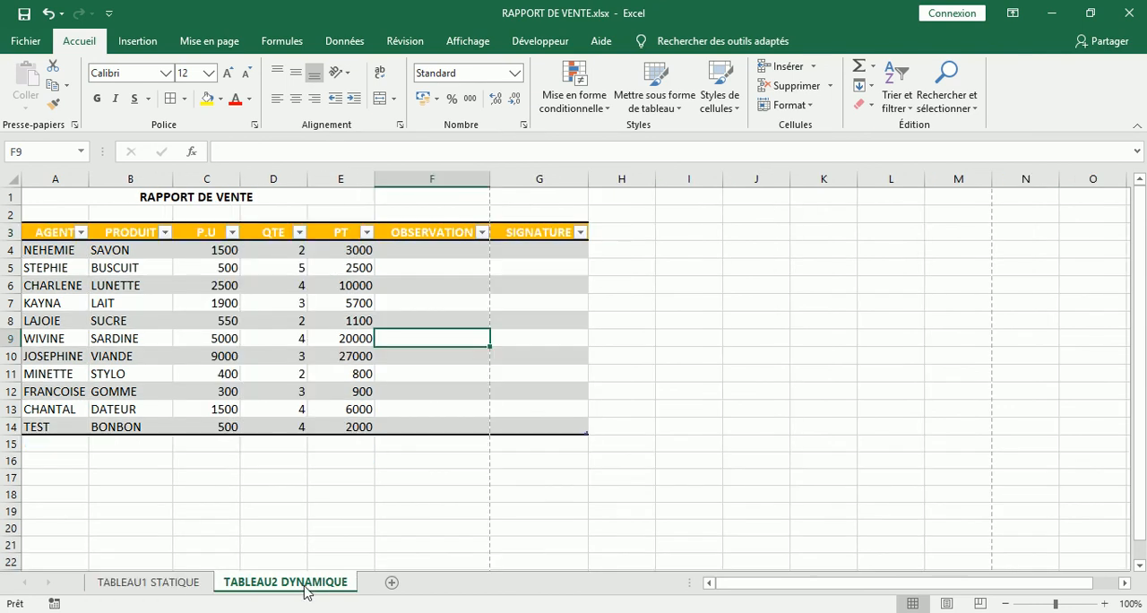
pyautogui.click(628, 230)
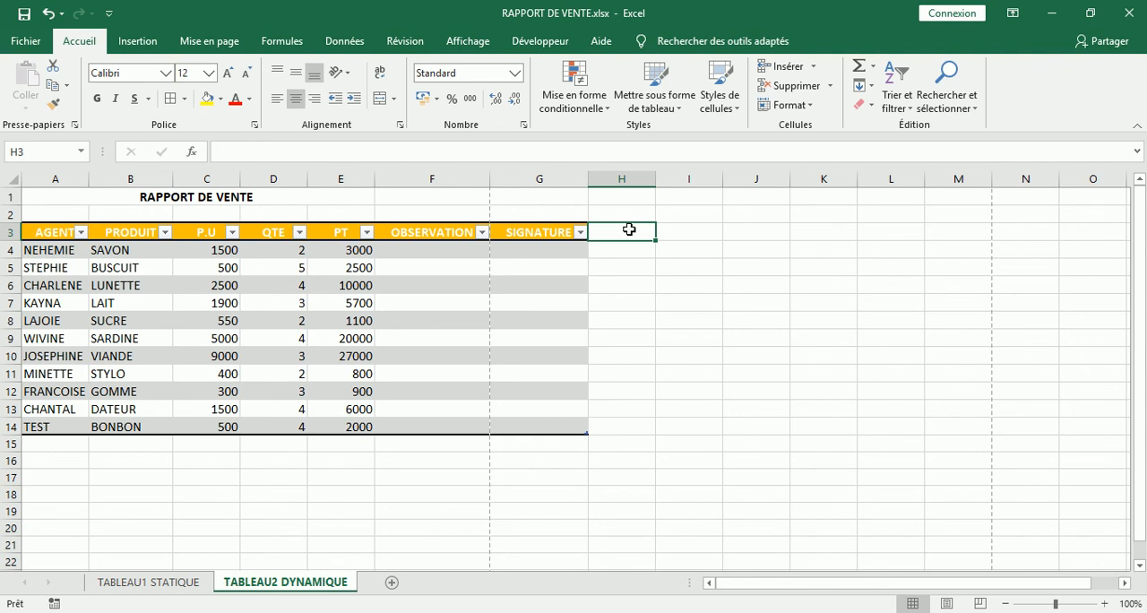
pyautogui.write('test')
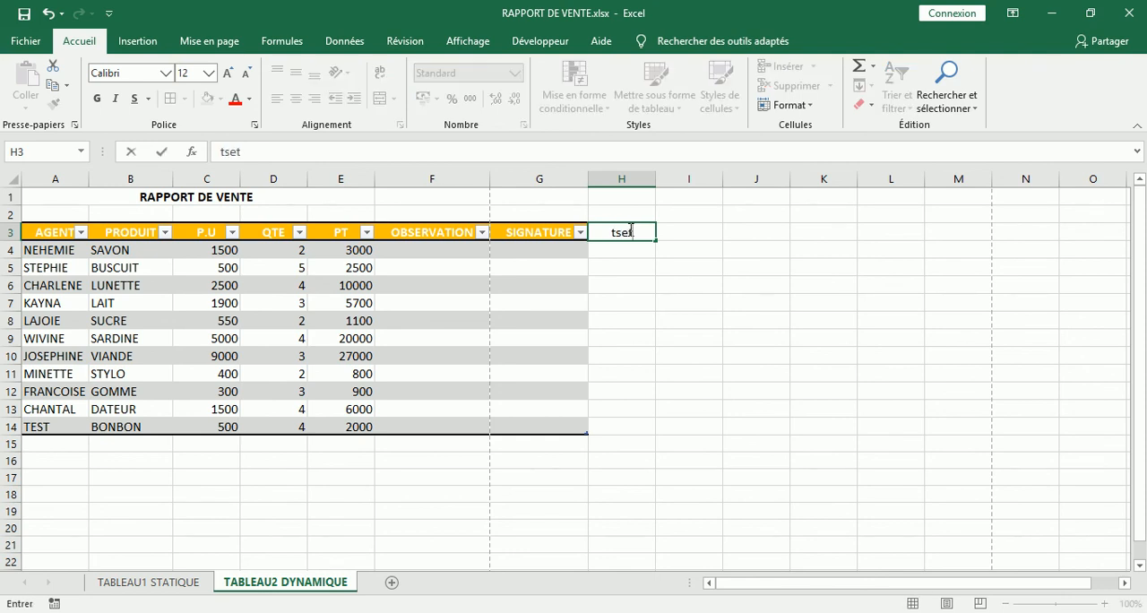
pyautogui.press('Return')
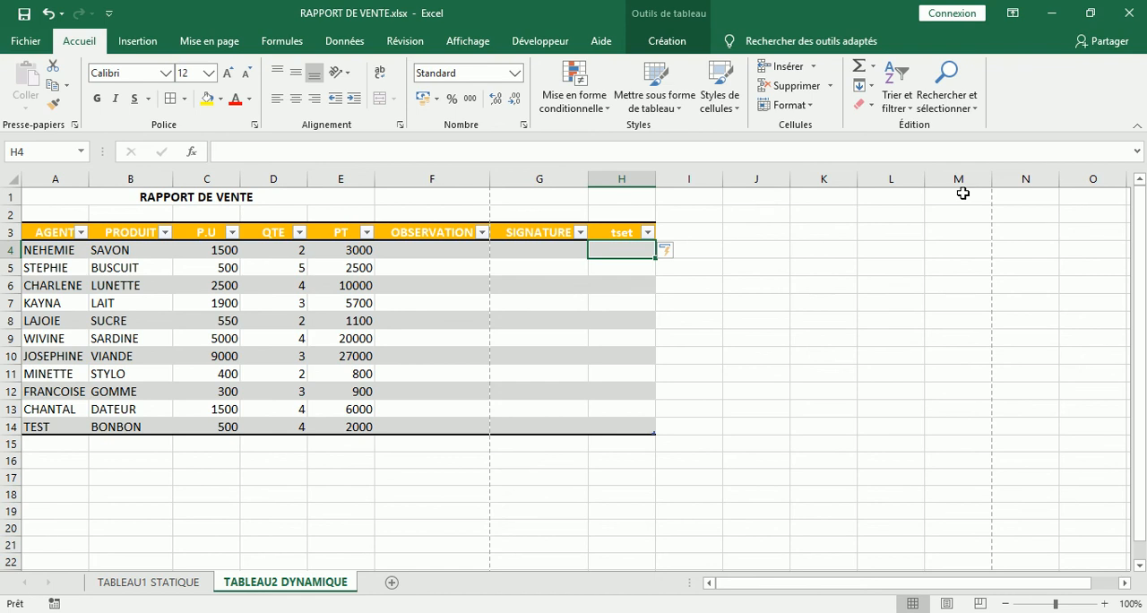
pyautogui.click(1059, 13)
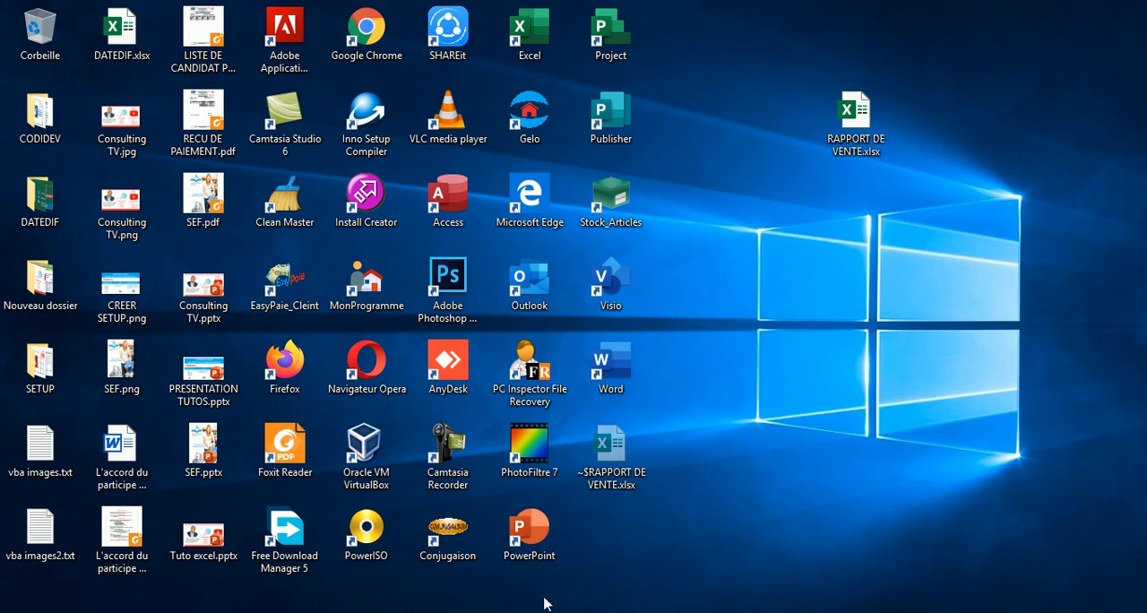